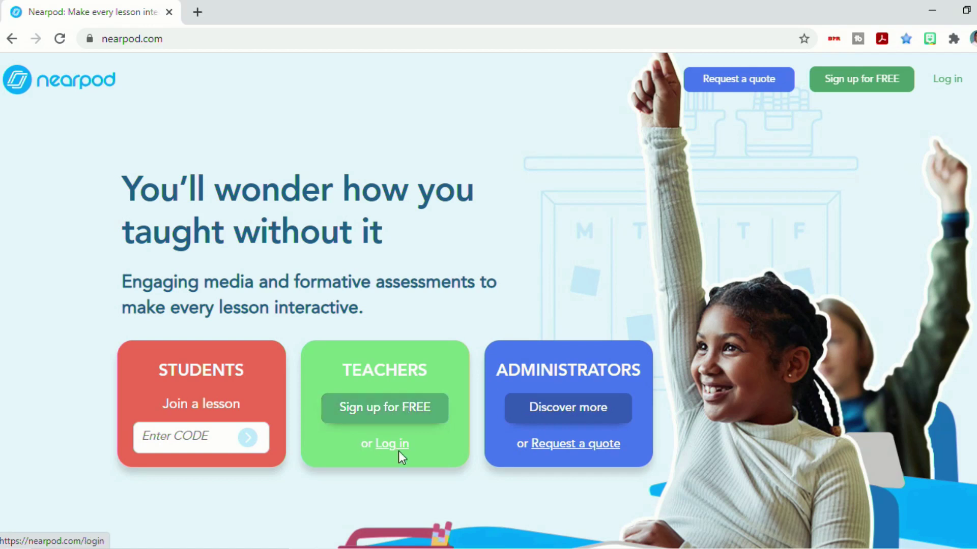
Sign up for a free Nearpod teacher account with Google.
click(406, 425)
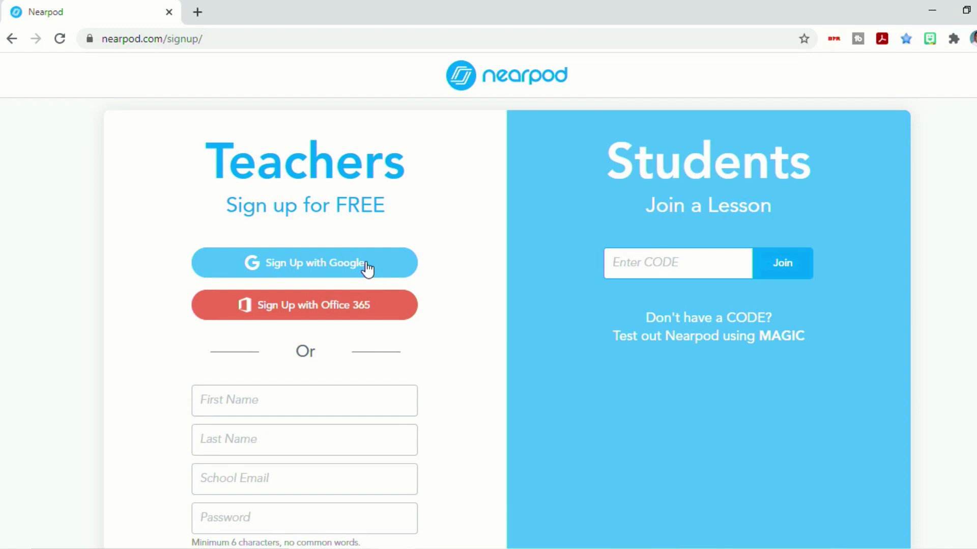
click(367, 268)
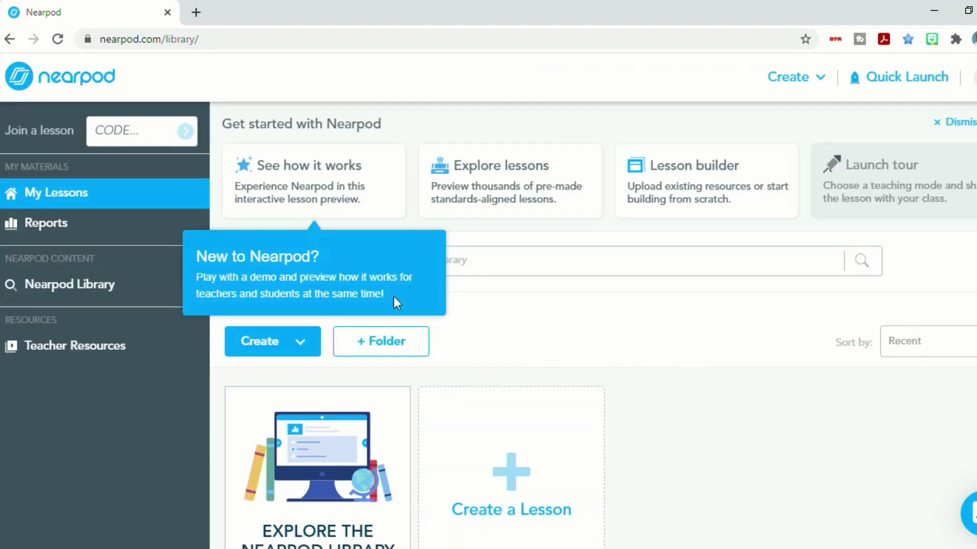
Join the Our Solar System demo as the student and advance to the open-ended question slide.
click(326, 200)
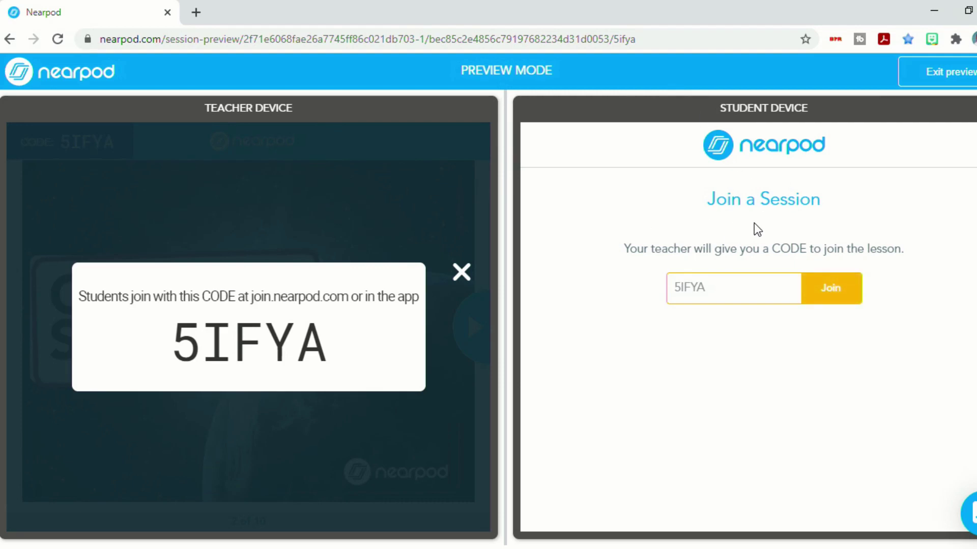
click(831, 288)
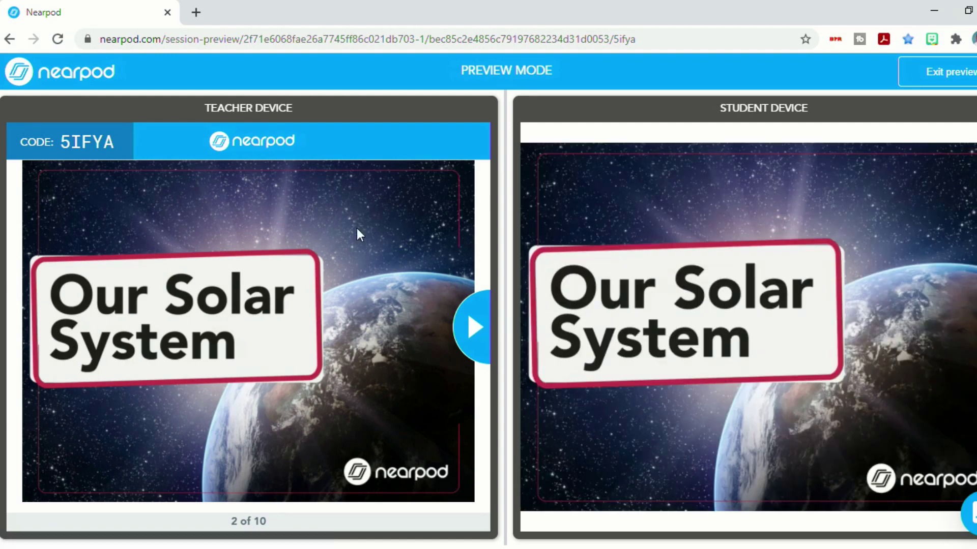
click(471, 330)
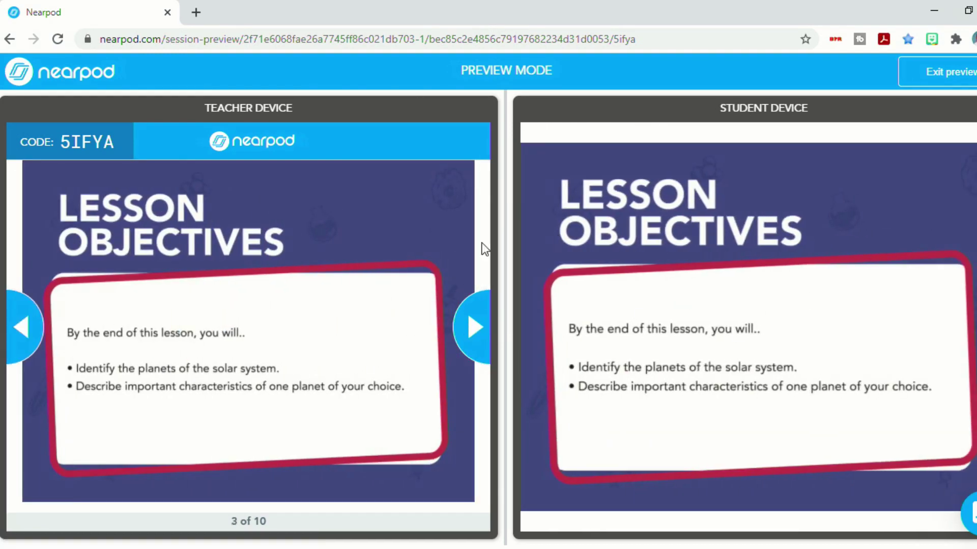
click(472, 326)
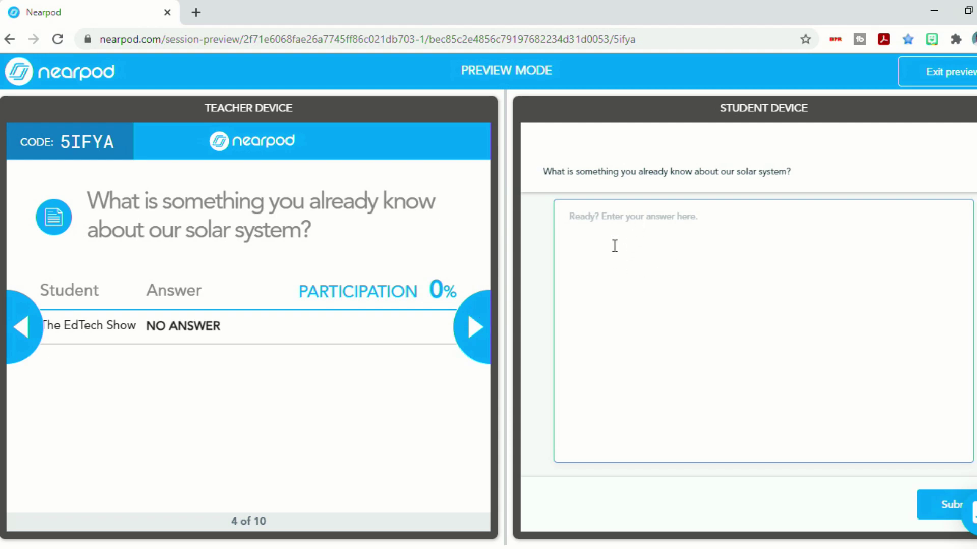
Submit the student answer 'The sun is hot', then share and unshare it with the class.
click(671, 261)
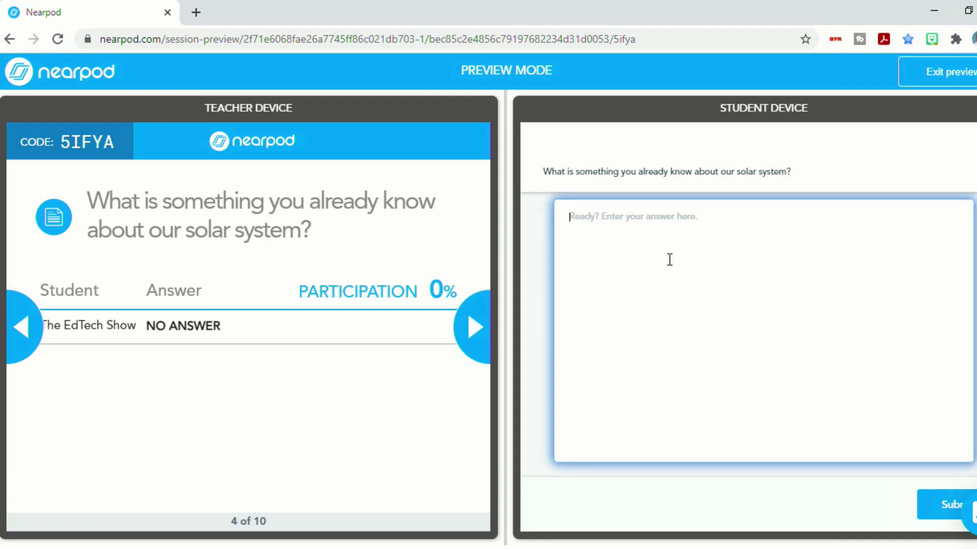
text(The sun is hot)
click(938, 505)
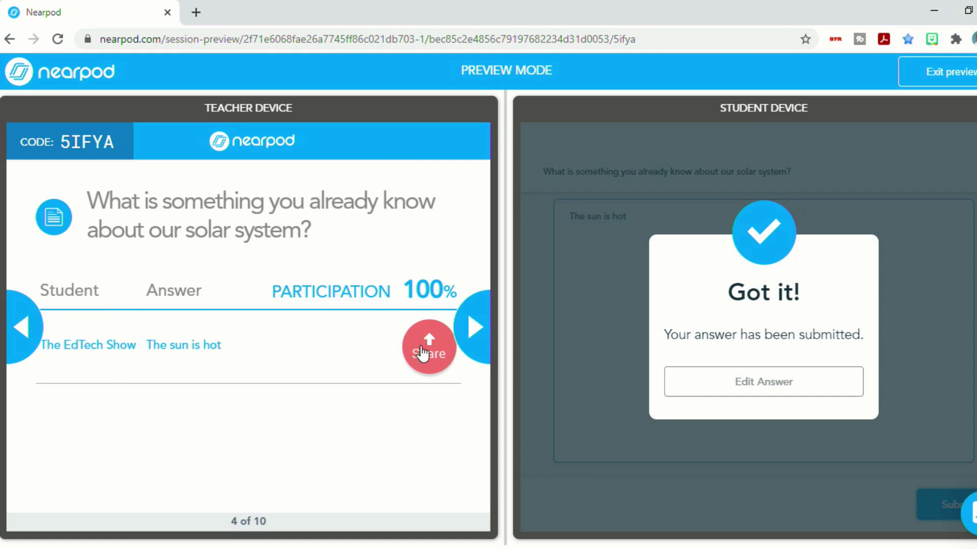
click(421, 351)
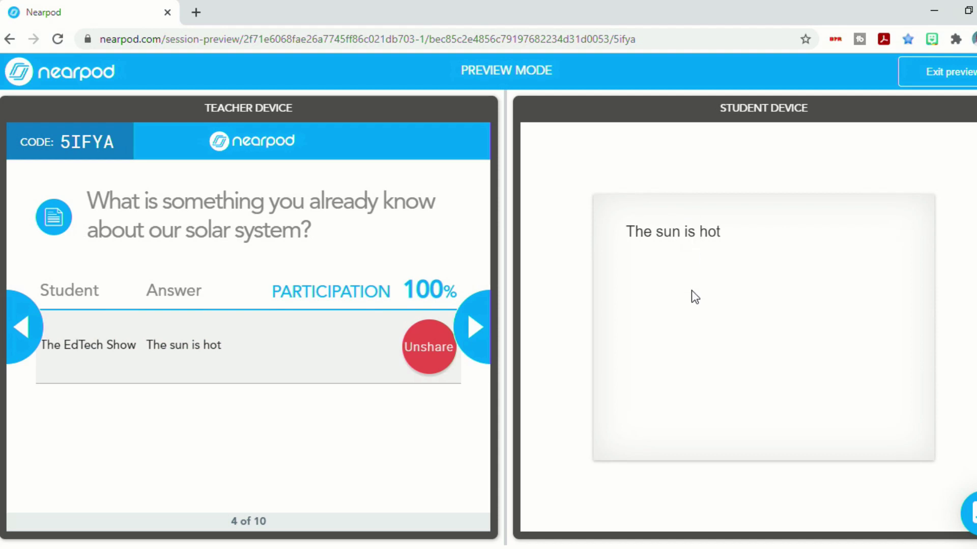
click(428, 357)
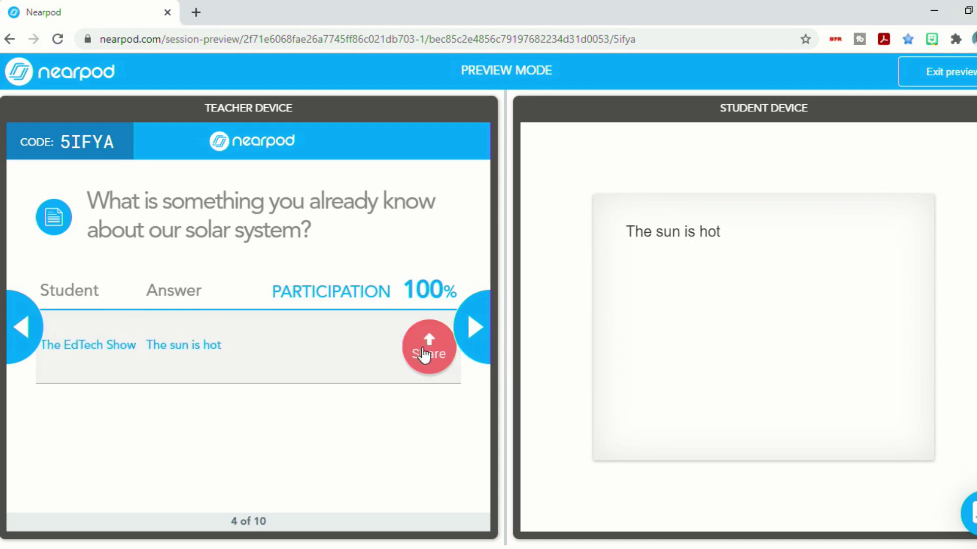
Start the slide 5 Matching Pairs and match Star, Gas giant, Dwarf planet and Terrestrial planet cards.
click(472, 328)
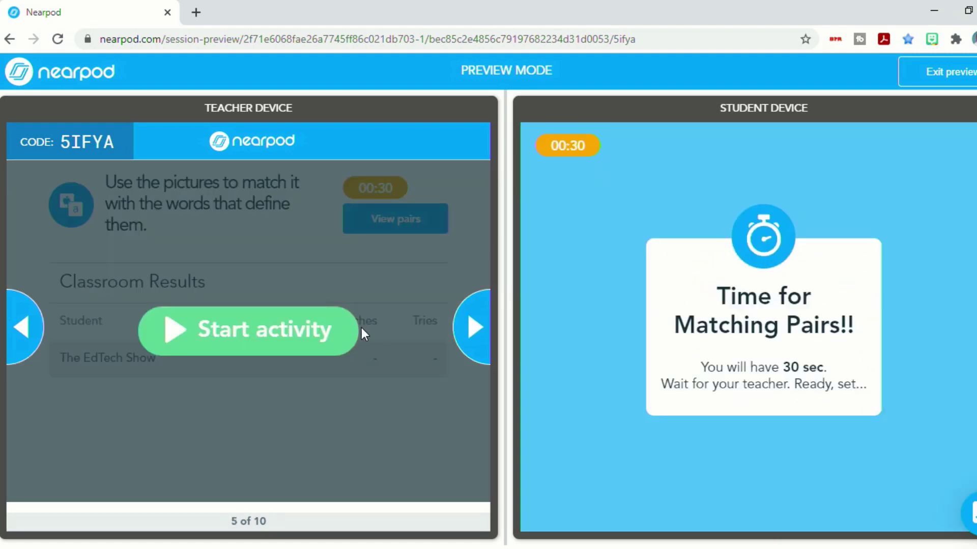
click(253, 331)
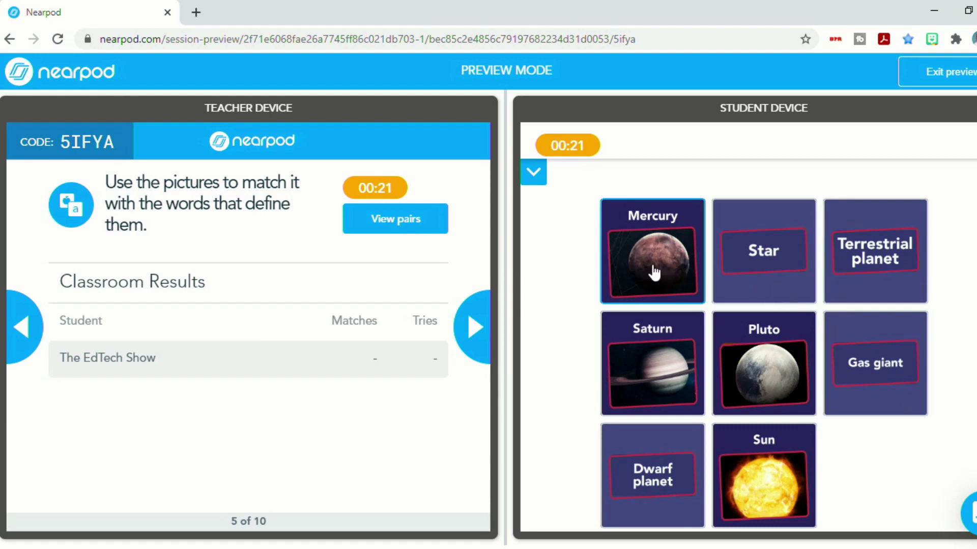
click(771, 267)
click(771, 480)
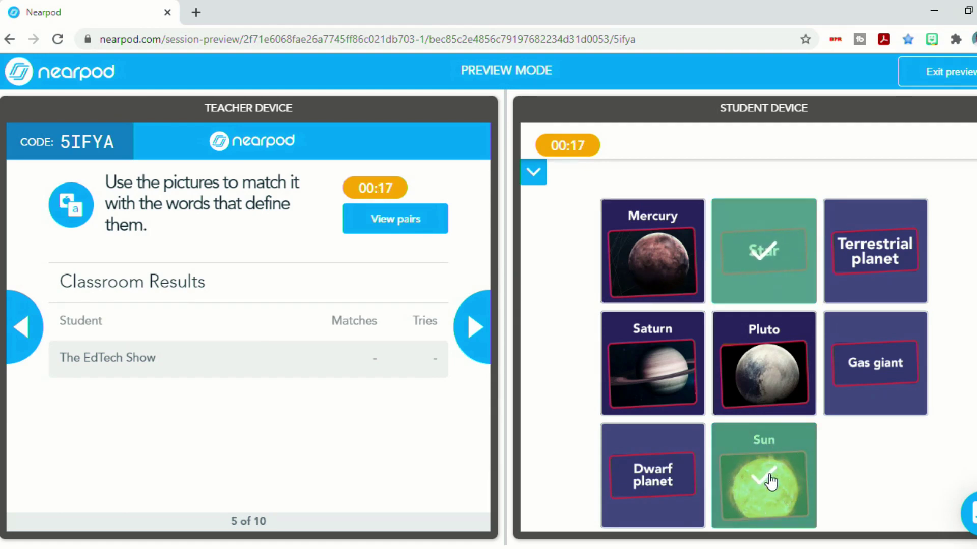
click(896, 365)
click(632, 349)
click(763, 368)
click(643, 468)
click(875, 252)
click(685, 256)
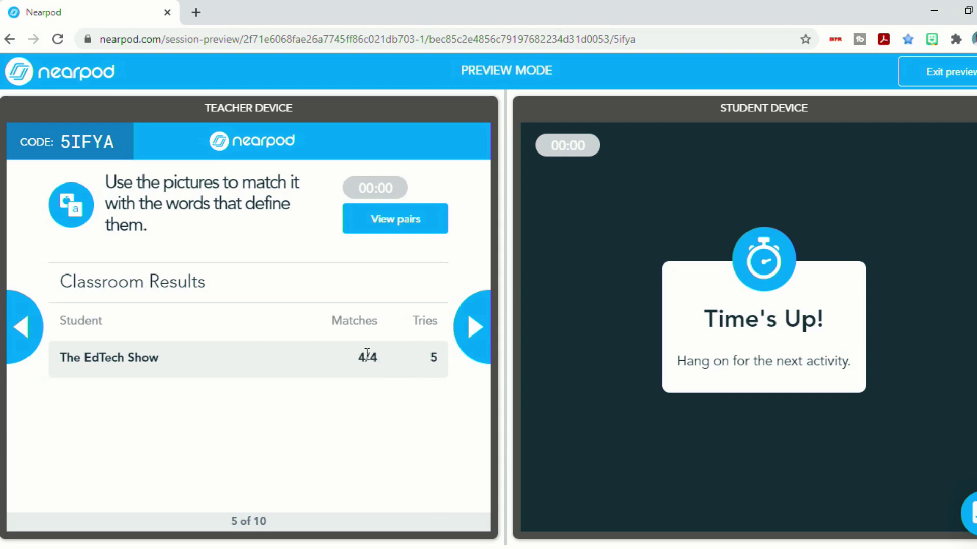
On the slide 6 planet diagram, add an 'Earth' text label in the lower-left box.
click(478, 333)
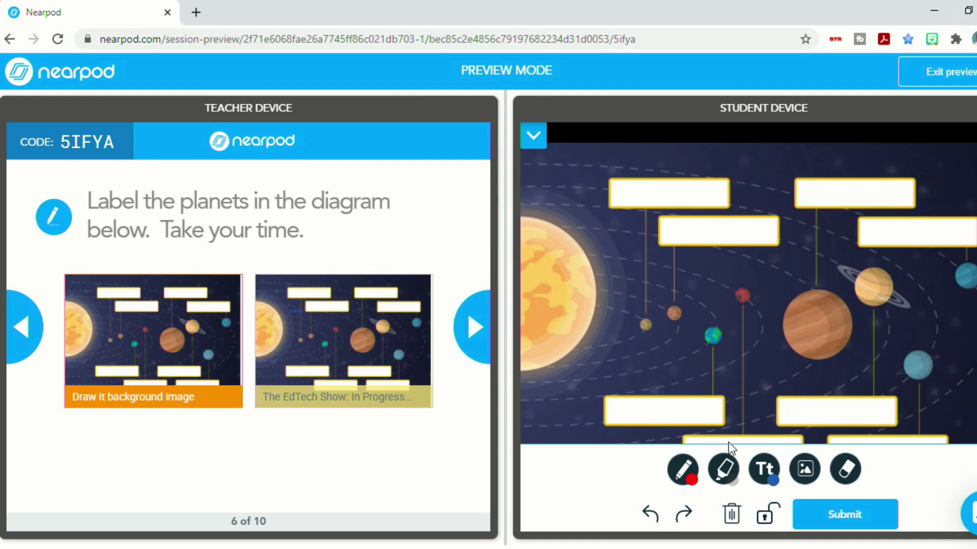
click(763, 469)
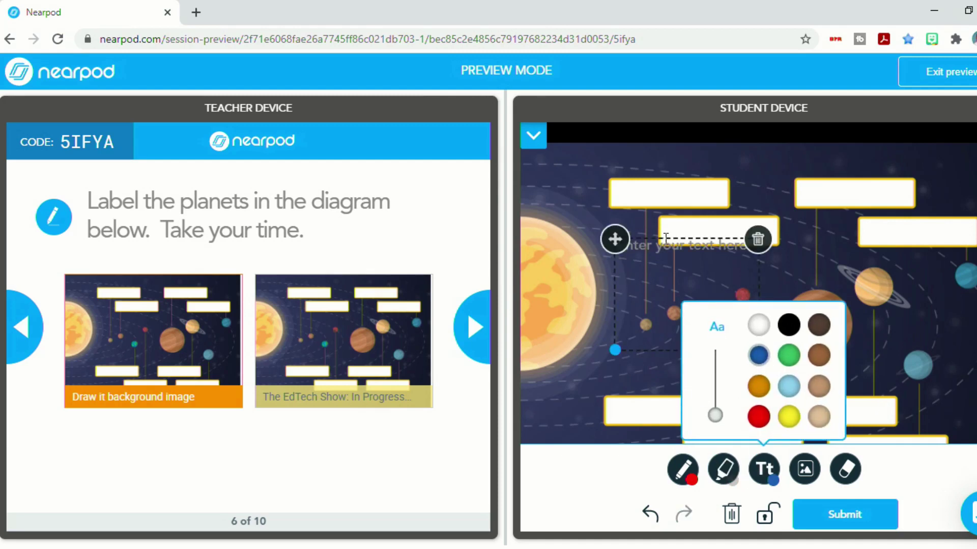
click(640, 254)
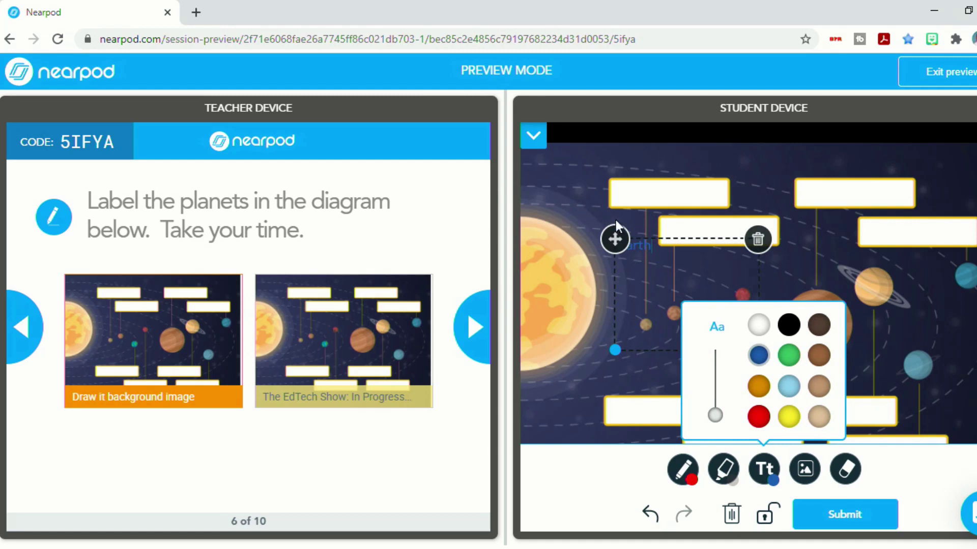
drag(615, 239, 625, 392)
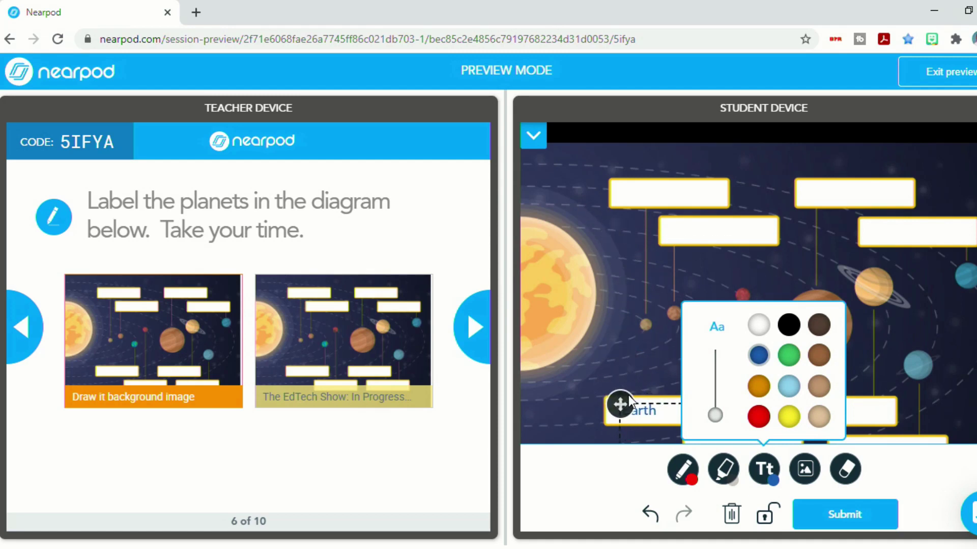
click(621, 356)
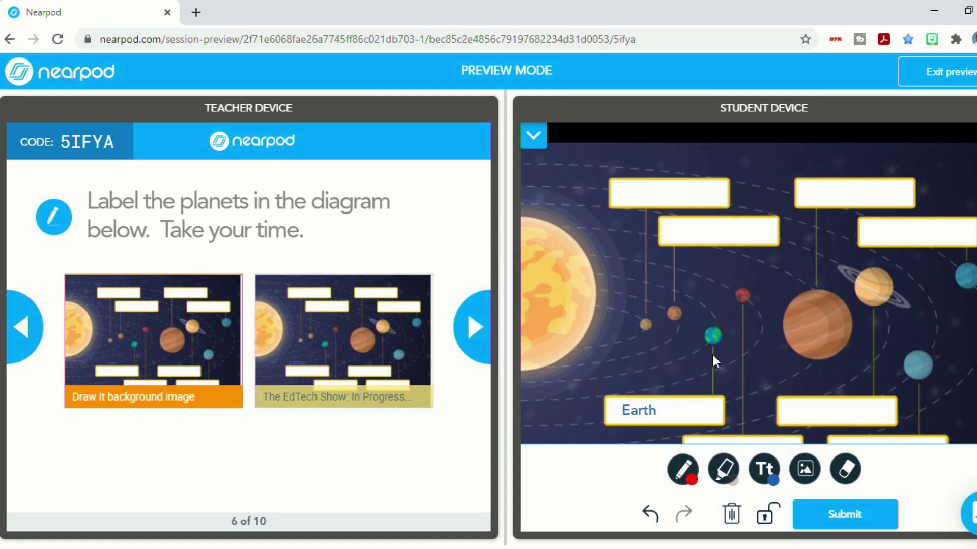
Draw a red squiggle beside the large orange planet with the pen.
click(764, 478)
click(681, 469)
click(723, 469)
click(684, 470)
click(692, 472)
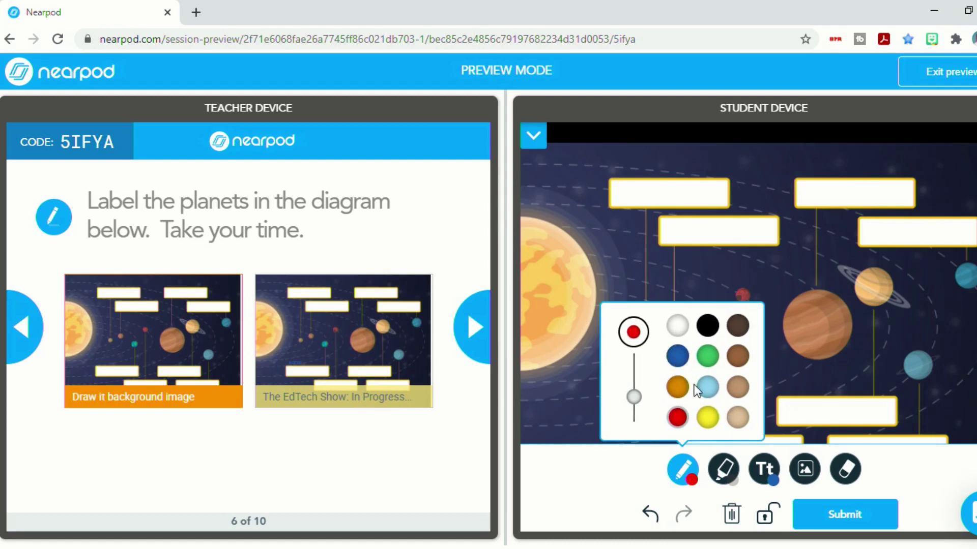
drag(777, 258, 769, 275)
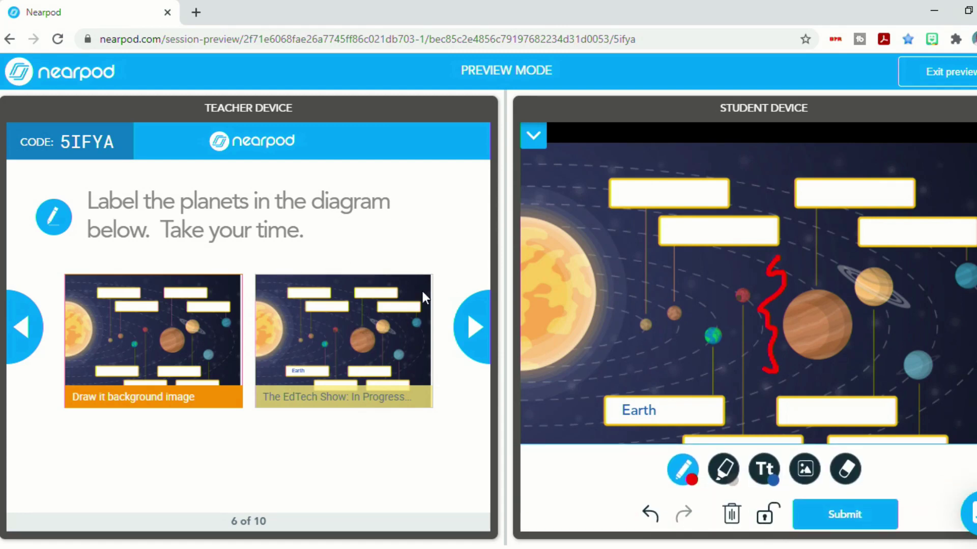
Preview the student's drawing, submit the labelled diagram, and check the submitted work.
click(834, 514)
click(375, 351)
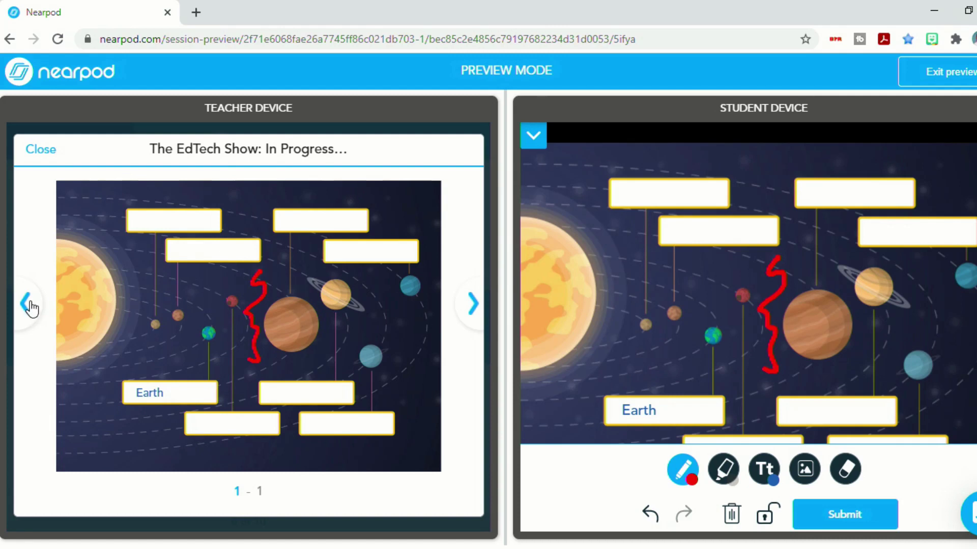
click(45, 152)
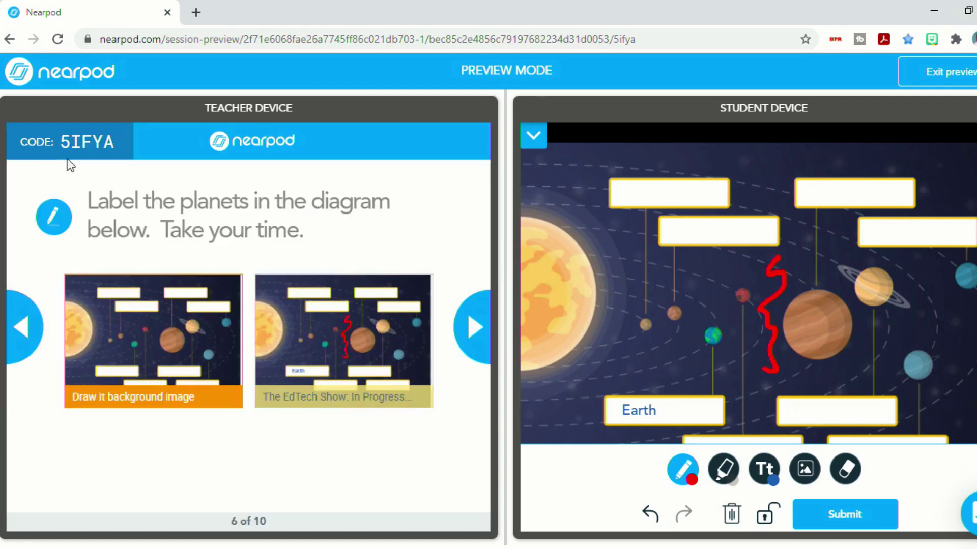
click(838, 514)
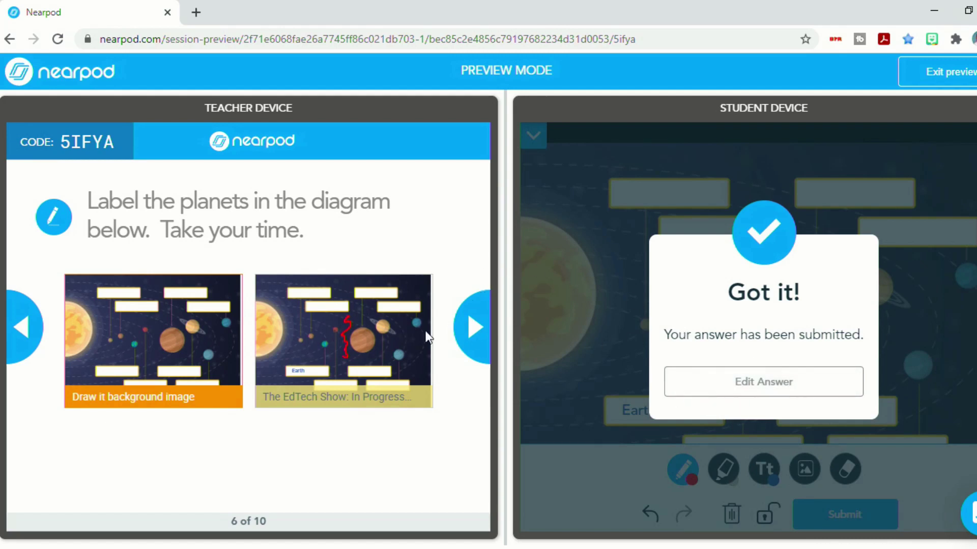
click(350, 316)
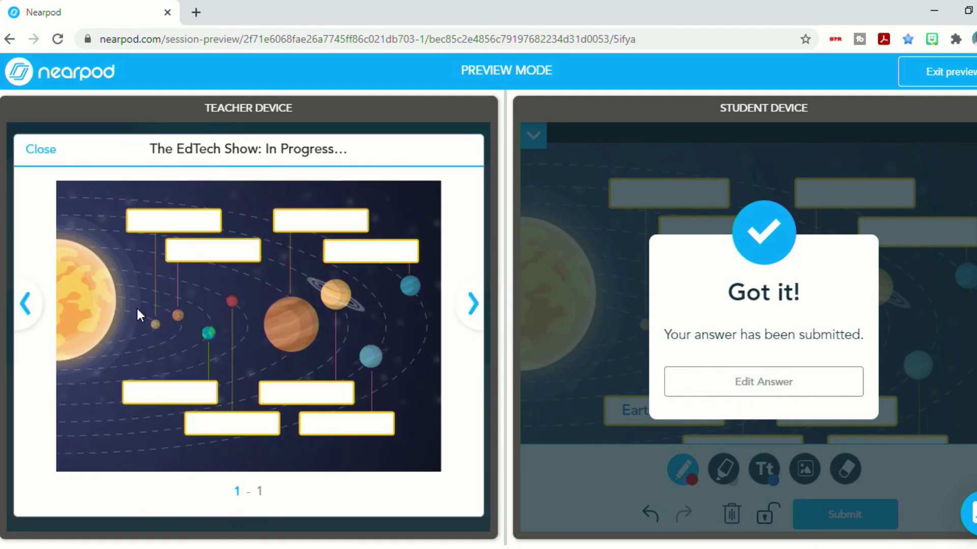
click(45, 142)
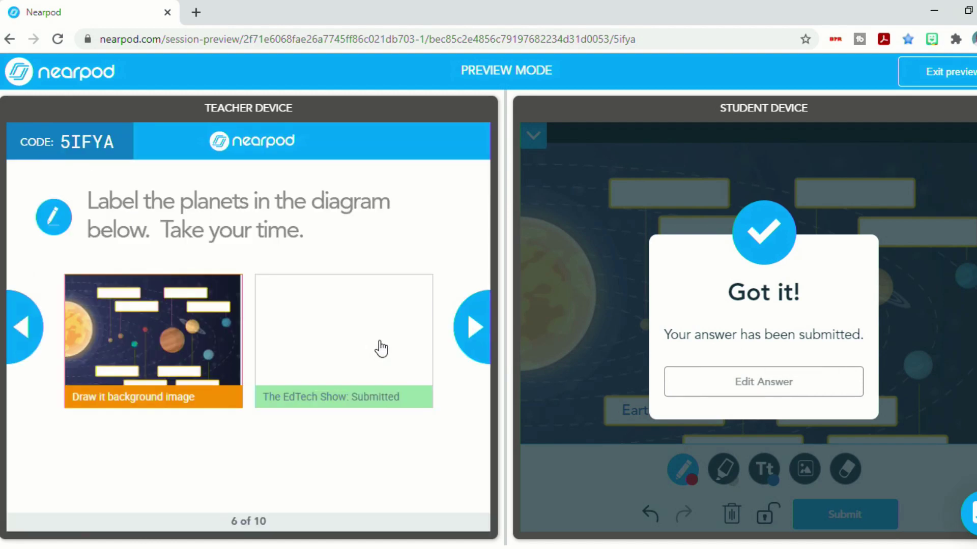
Answer the Exit Ticket Quiz with 365 days for question 2, share results, and advance to slide 9.
click(458, 322)
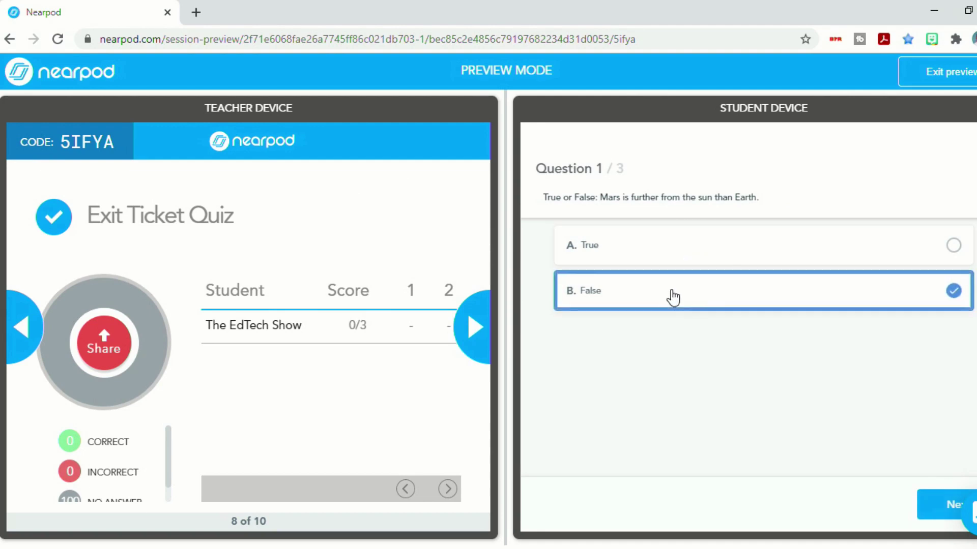
click(942, 508)
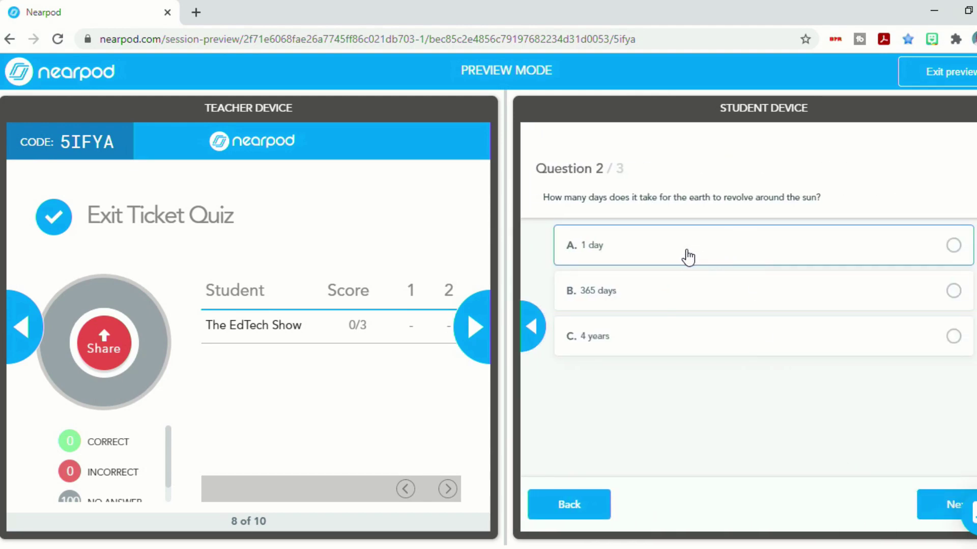
click(699, 296)
click(946, 506)
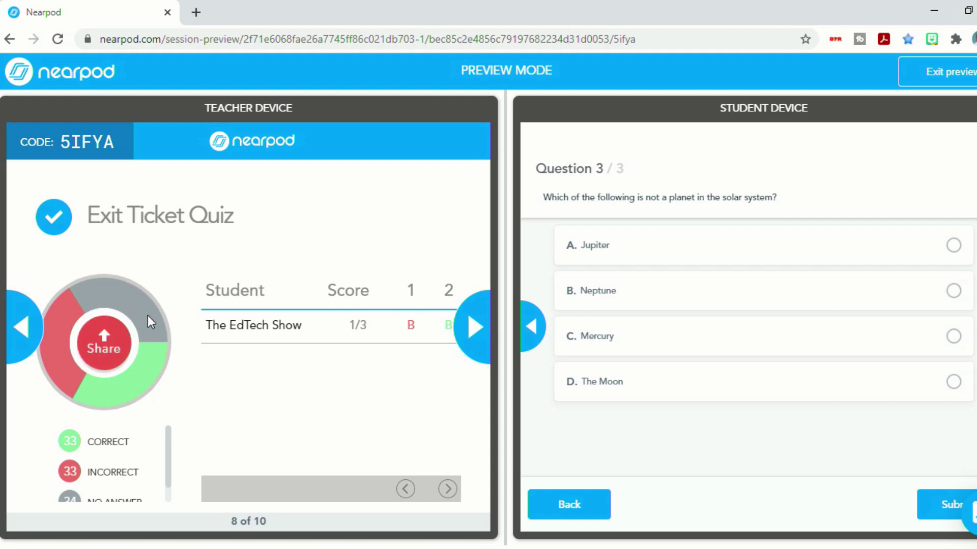
click(105, 346)
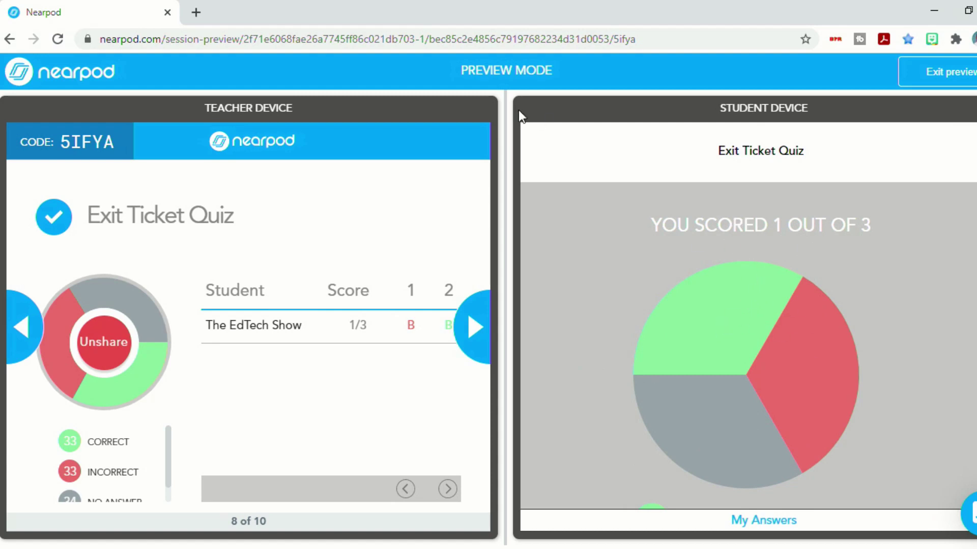
click(475, 327)
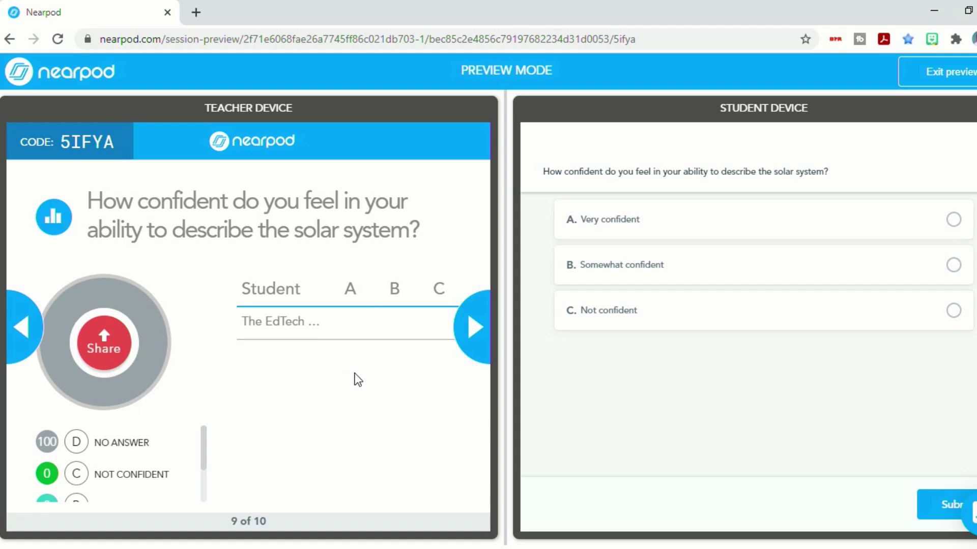
Answer the confidence poll with 'A. Very confident'.
click(784, 227)
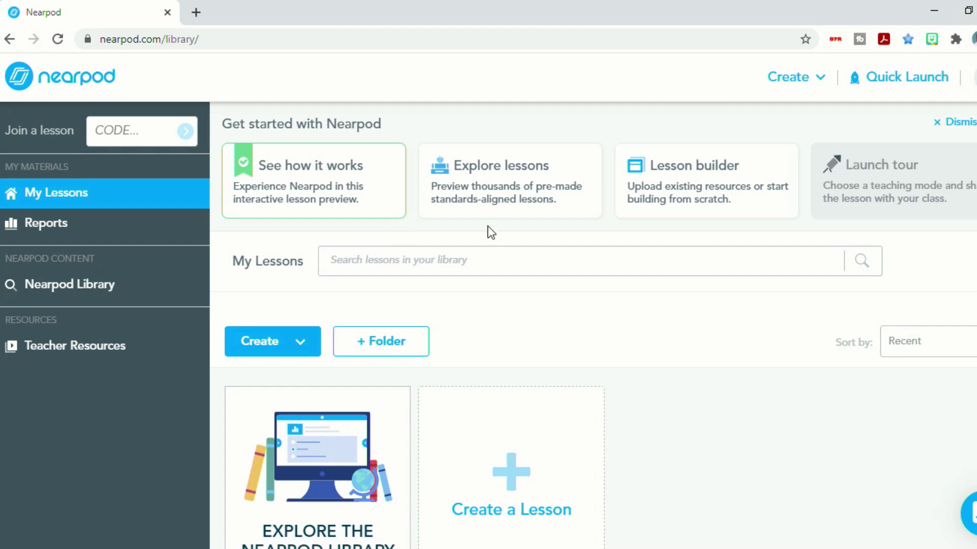
Create a new Untitled Lesson and open its add-slide content chooser.
click(266, 341)
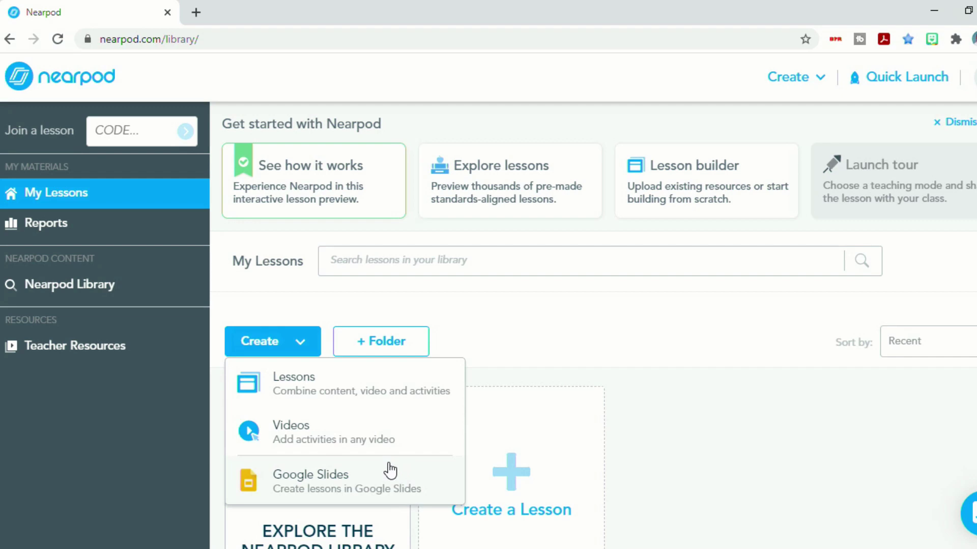
click(396, 390)
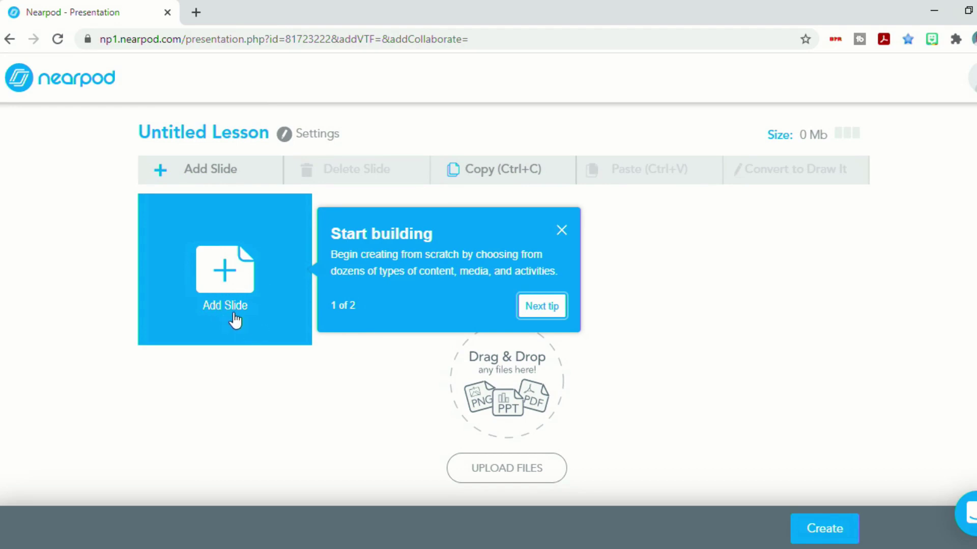
click(237, 287)
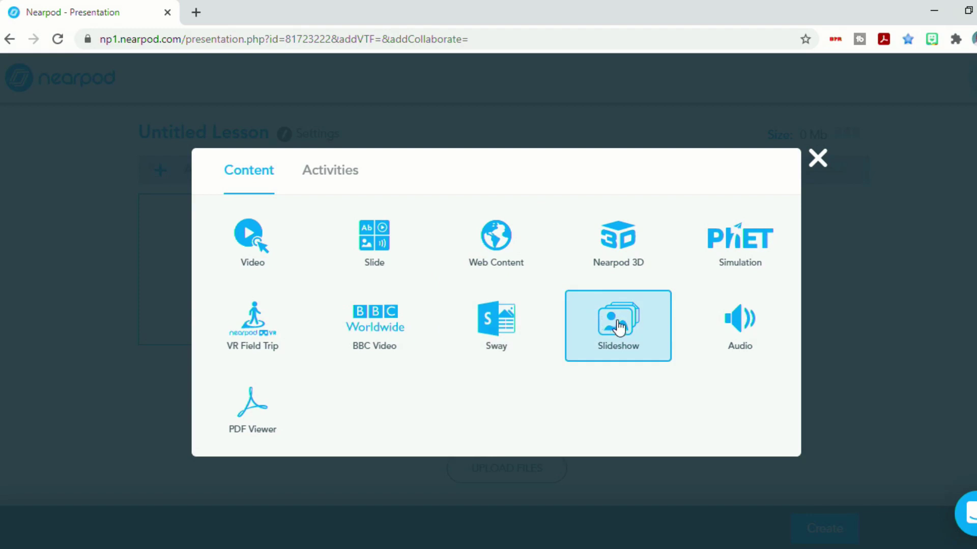
Open the Video Library and look over the standards filter without choosing one.
click(269, 264)
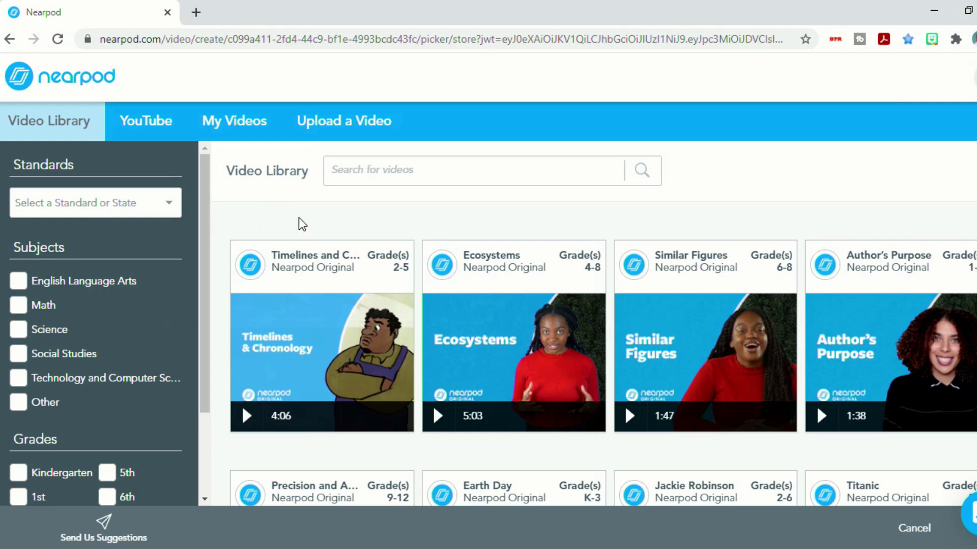
click(145, 206)
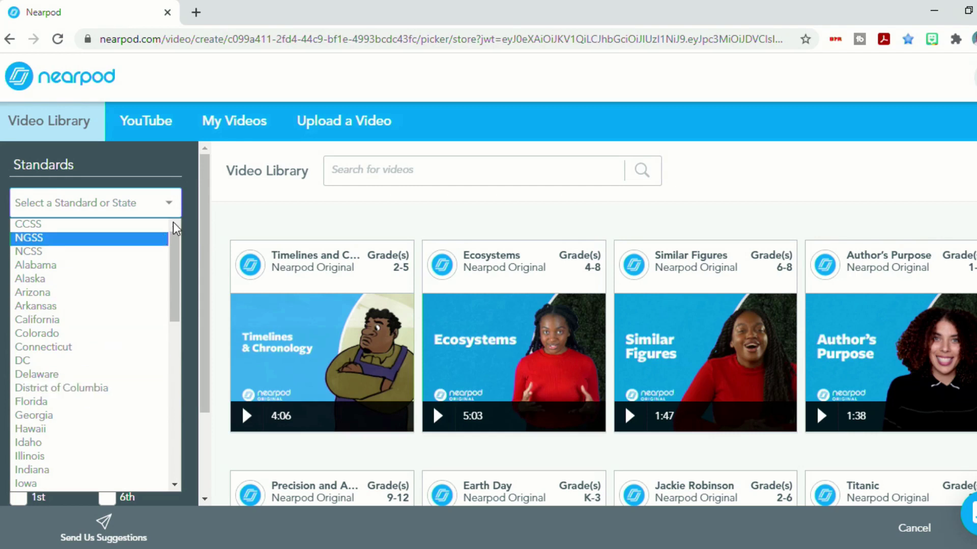
click(176, 196)
scroll(54, 283, down, 2)
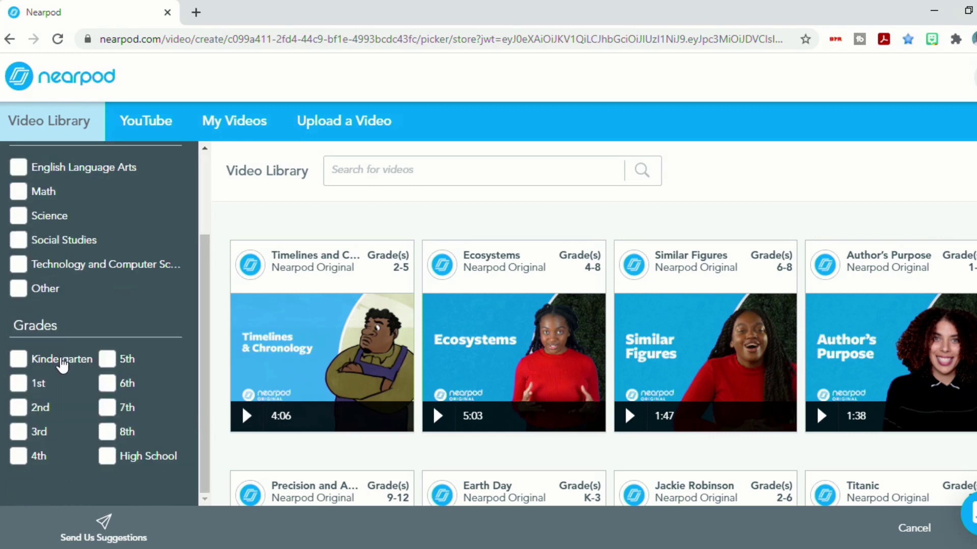
scroll(72, 342, up, 2)
scroll(72, 342, down, 2)
Search the Video Library for 'sett' and browse the setting video results.
text(setting)
key(Return)
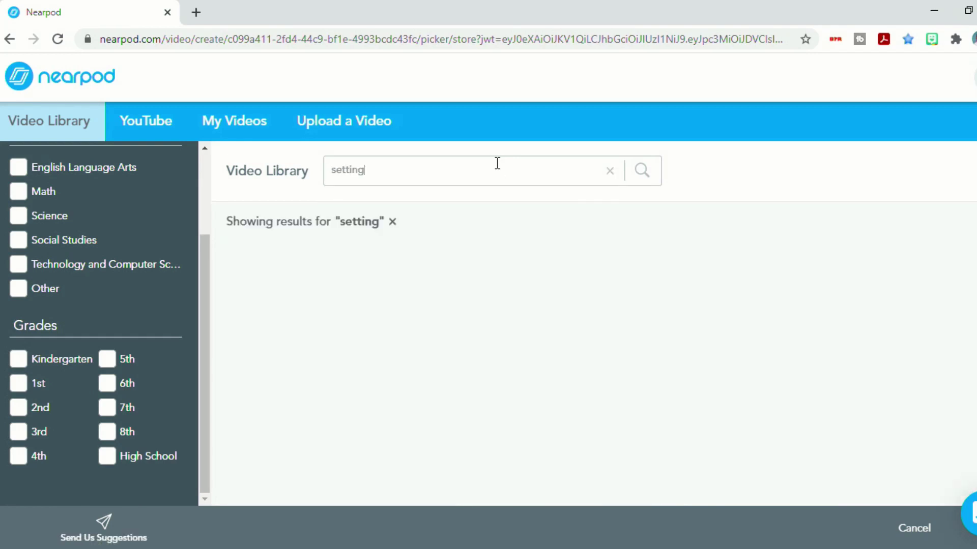
scroll(421, 233, down, 1)
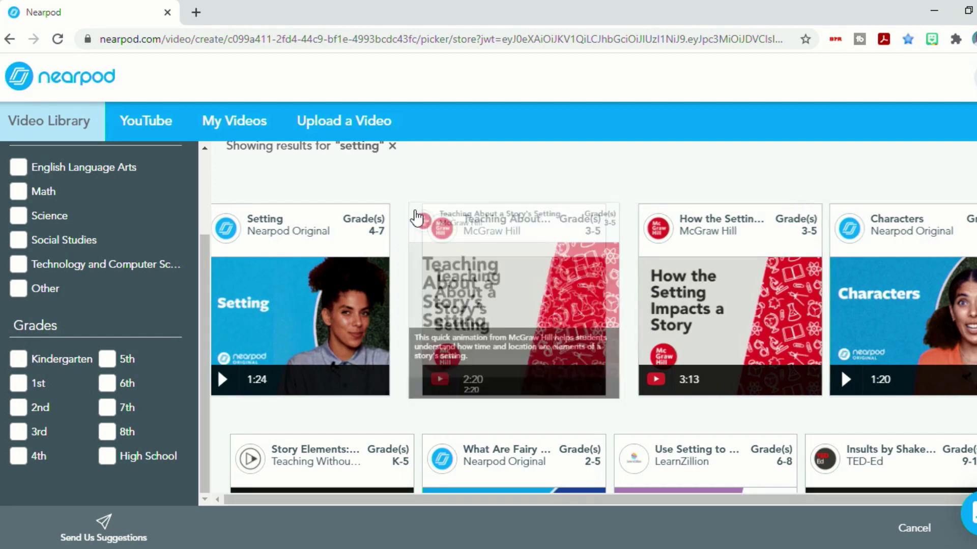
mouse_move(351, 239)
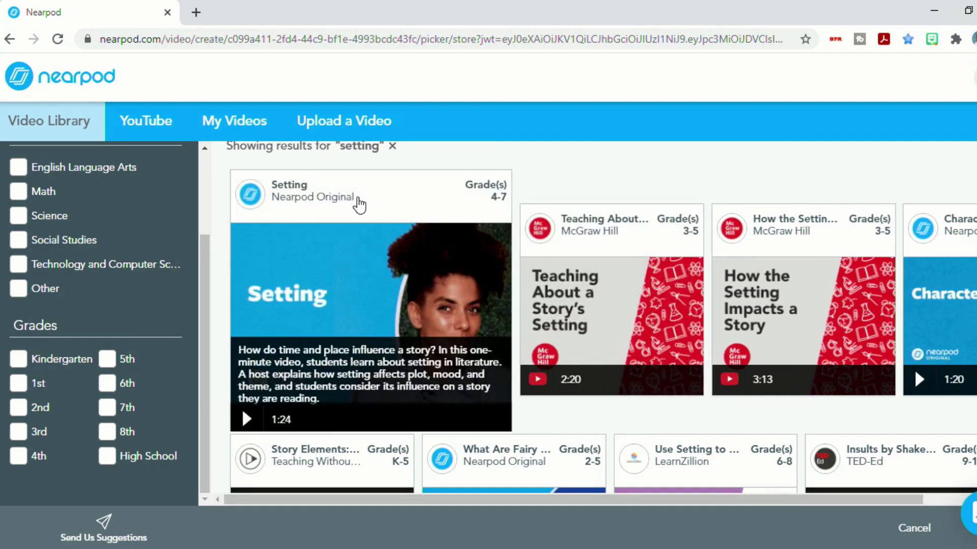
mouse_move(632, 206)
scroll(632, 206, down, 4)
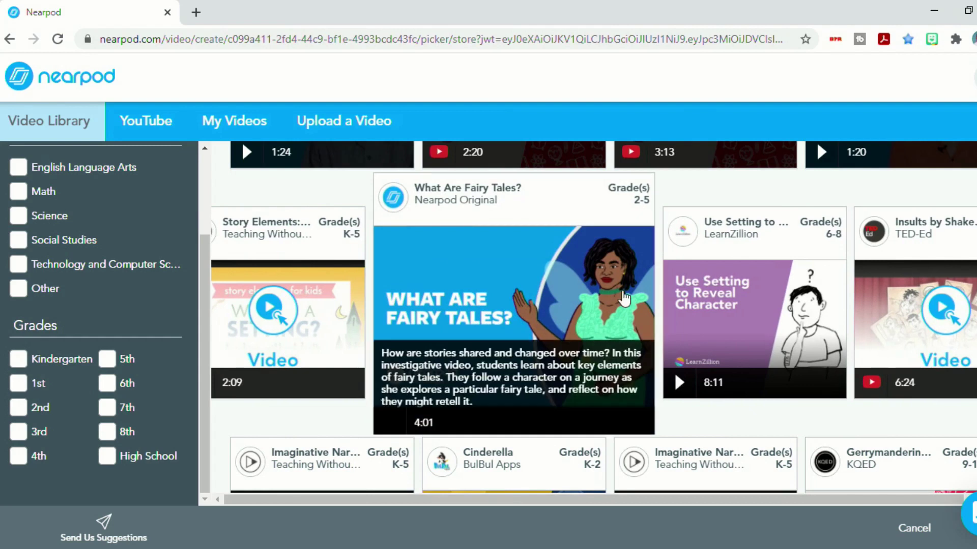
scroll(631, 337, up, 5)
Choose the 1:24 Setting video and start playing it in the editor.
mouse_move(265, 473)
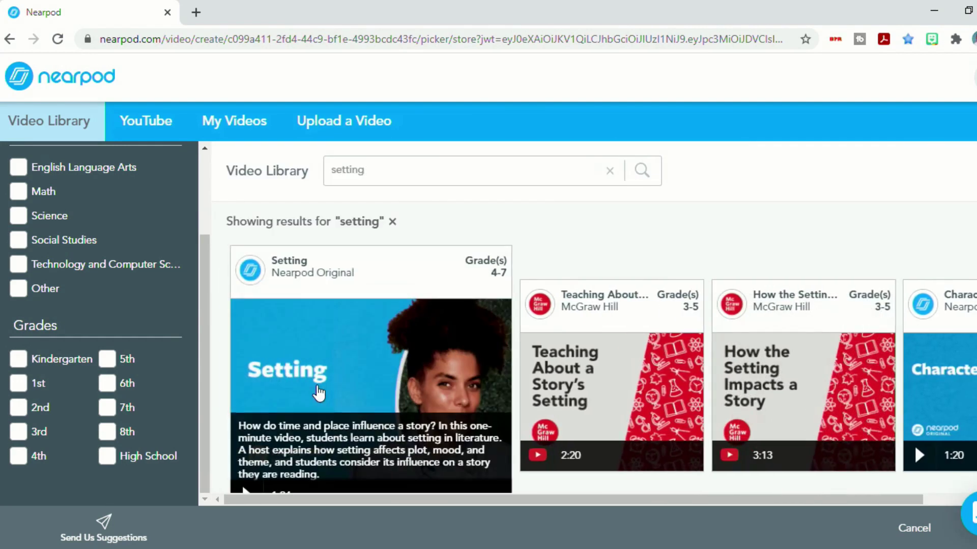
click(251, 493)
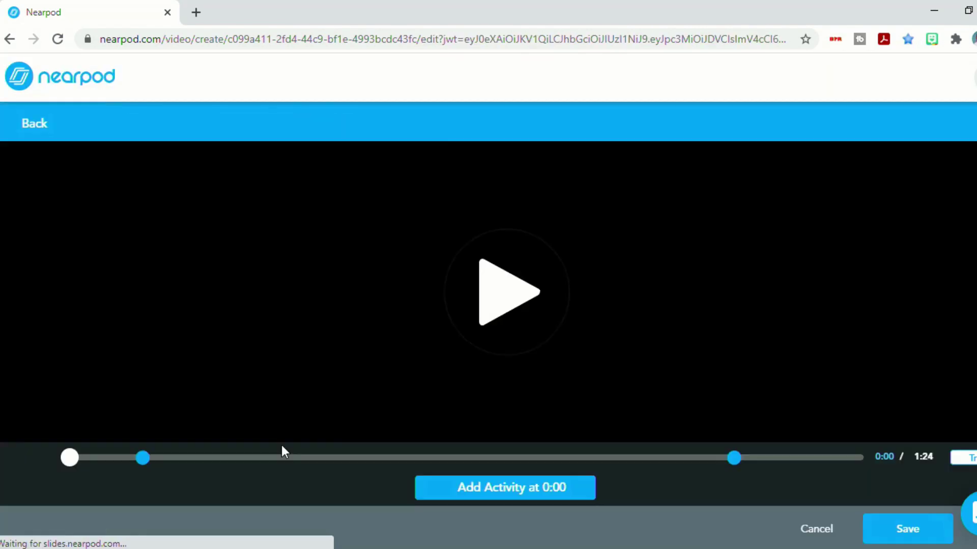
click(523, 288)
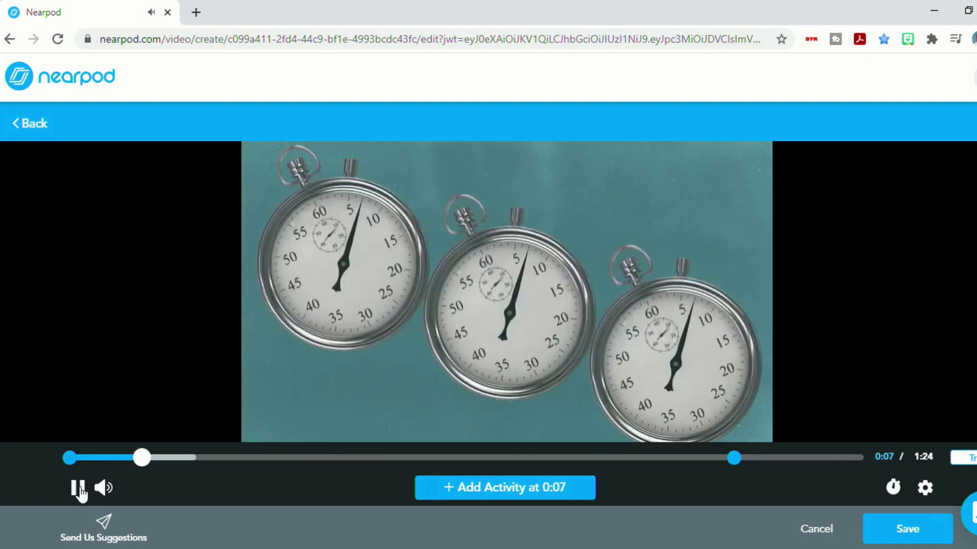
At 0:08, add the open-ended question 'What do you believe setting is?', then rewind the video.
click(77, 488)
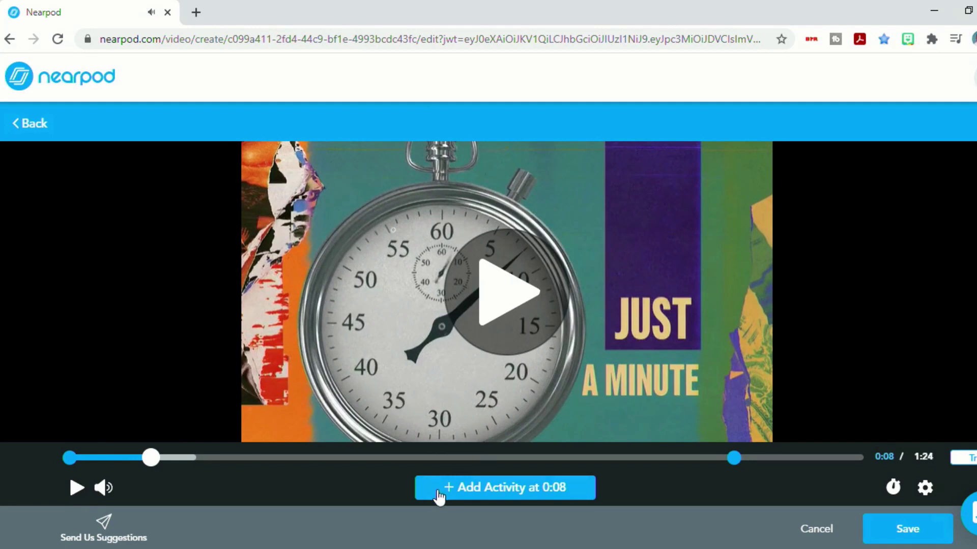
click(477, 489)
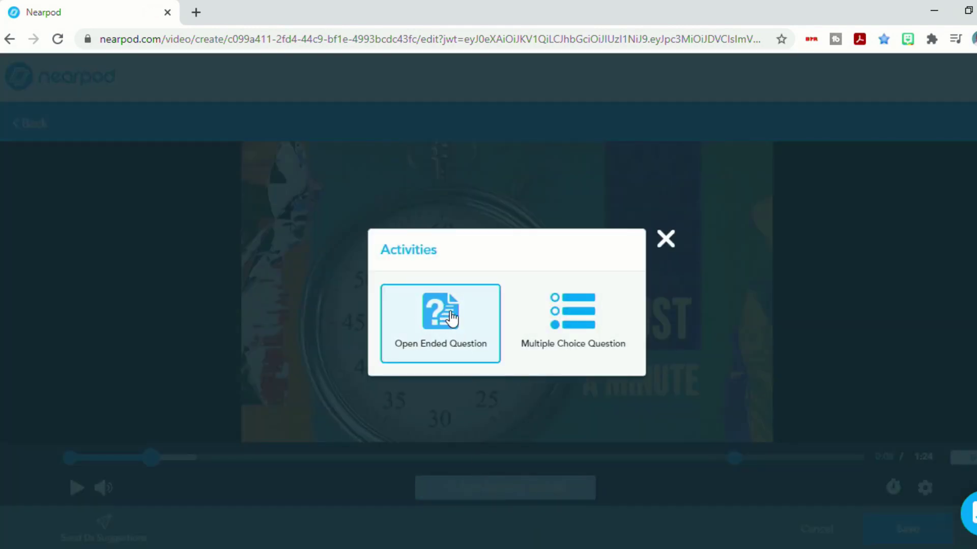
click(458, 320)
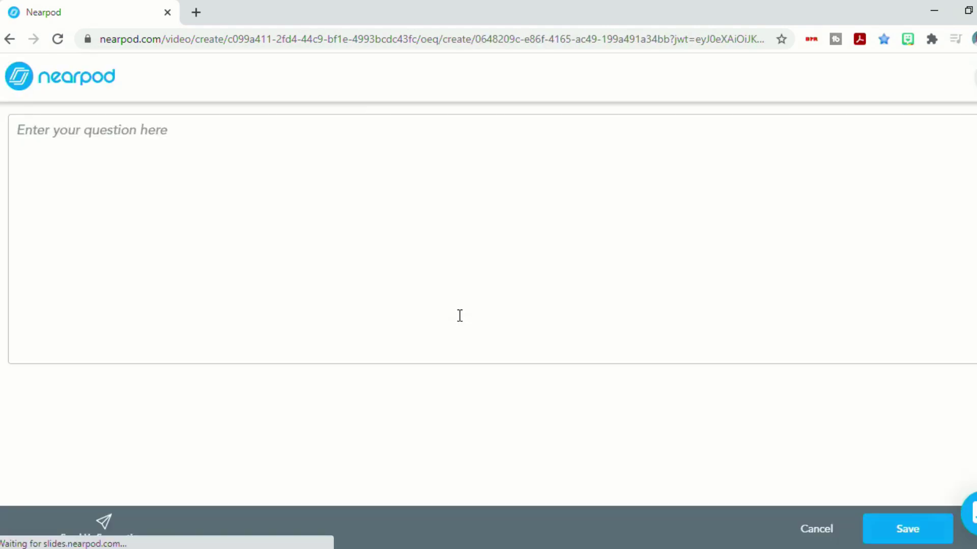
click(215, 122)
text(What do you believe setting is?)
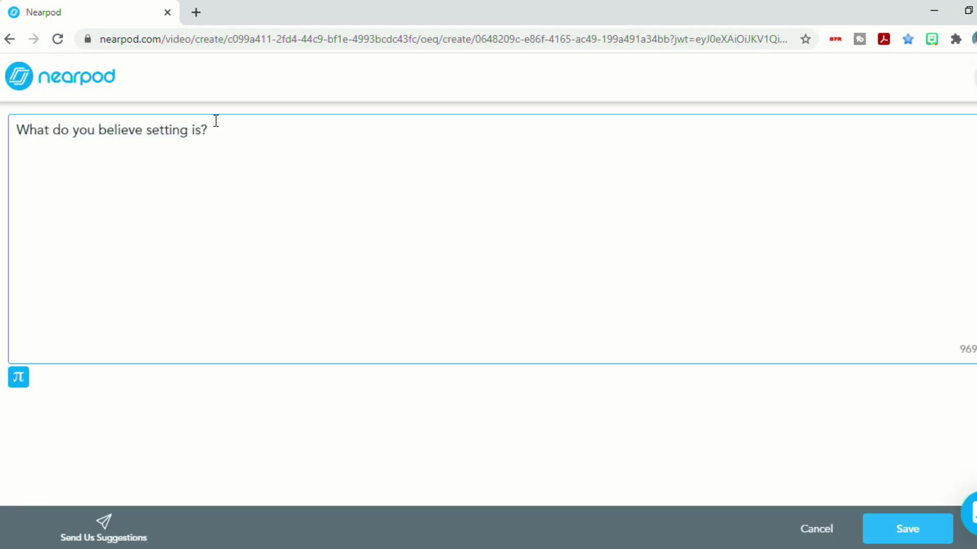
click(905, 529)
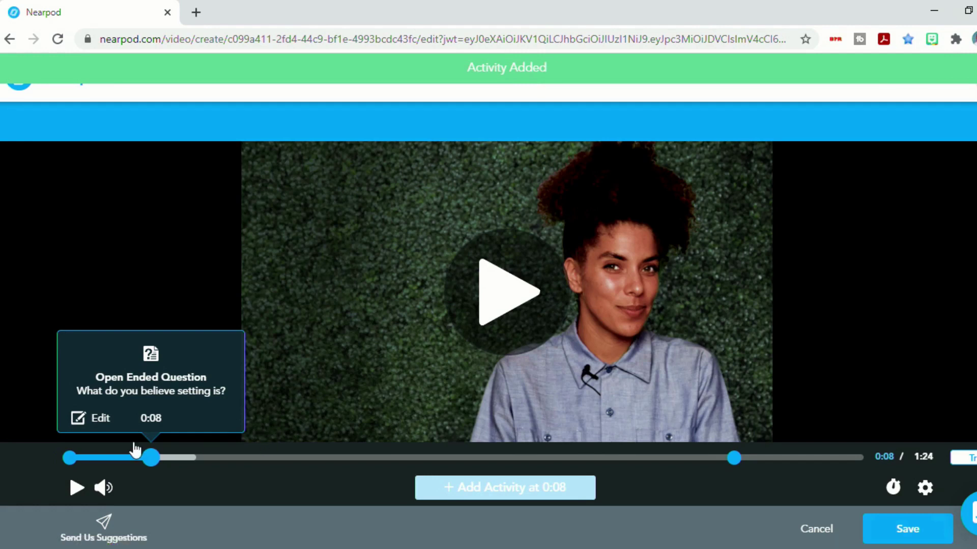
drag(153, 458, 104, 459)
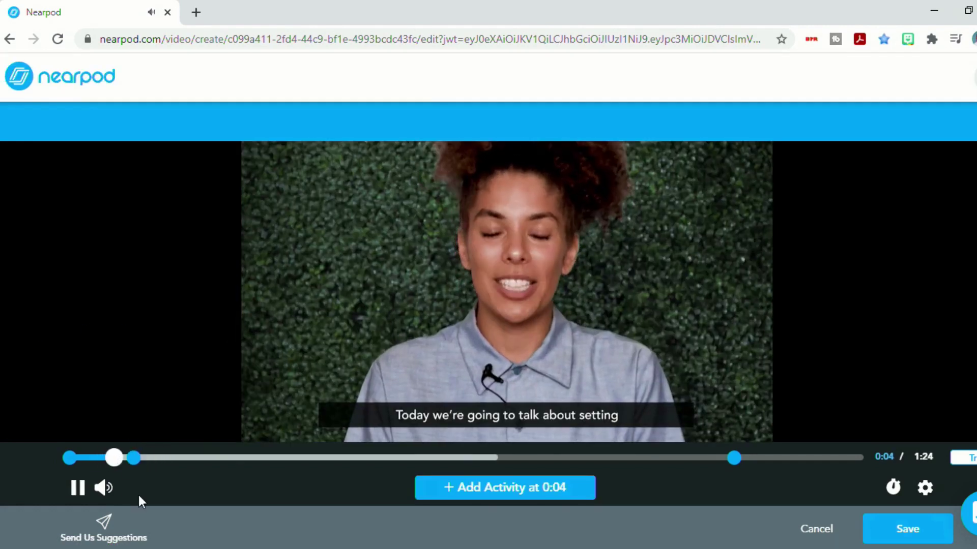
key(space)
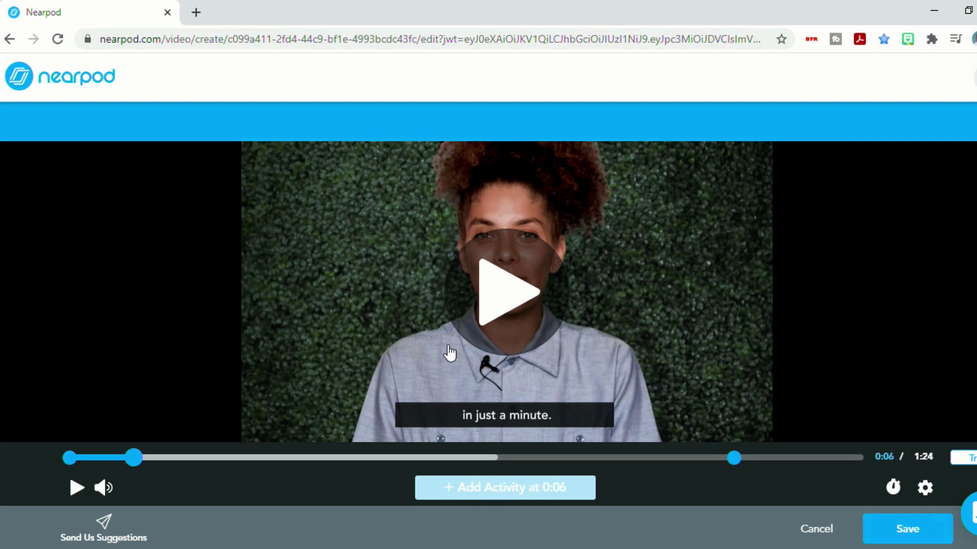
Trim the Setting video to its 0:30–0:45 section and play back the 15-second clip.
click(968, 460)
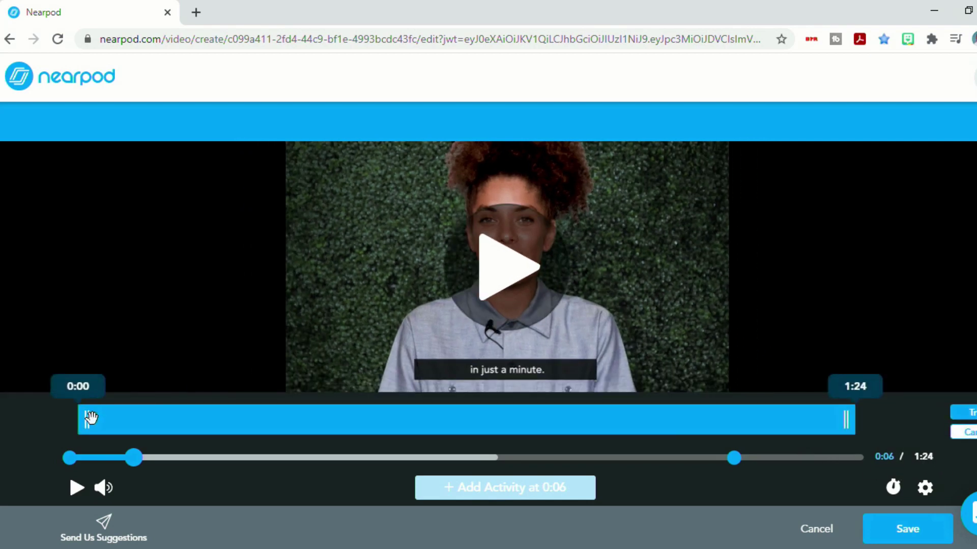
drag(87, 418, 352, 427)
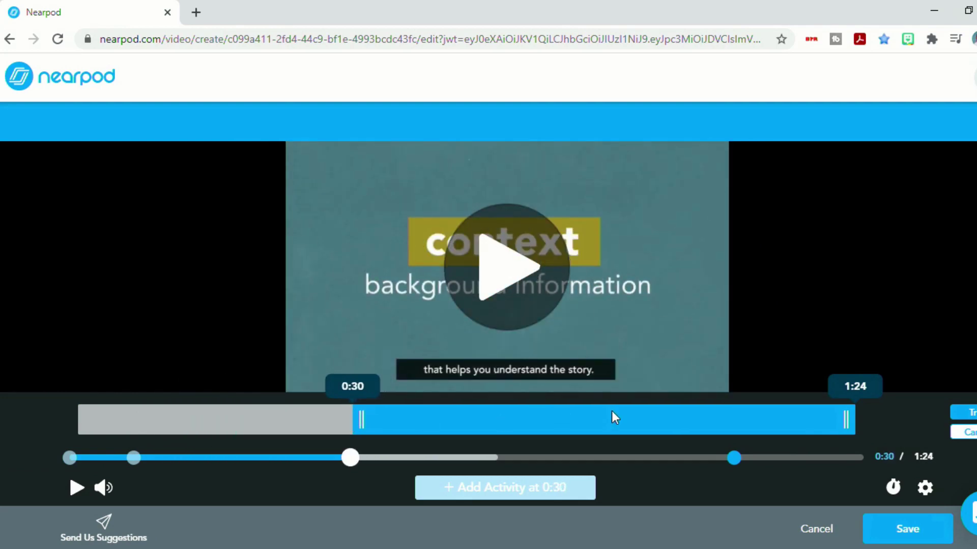
drag(840, 422, 491, 429)
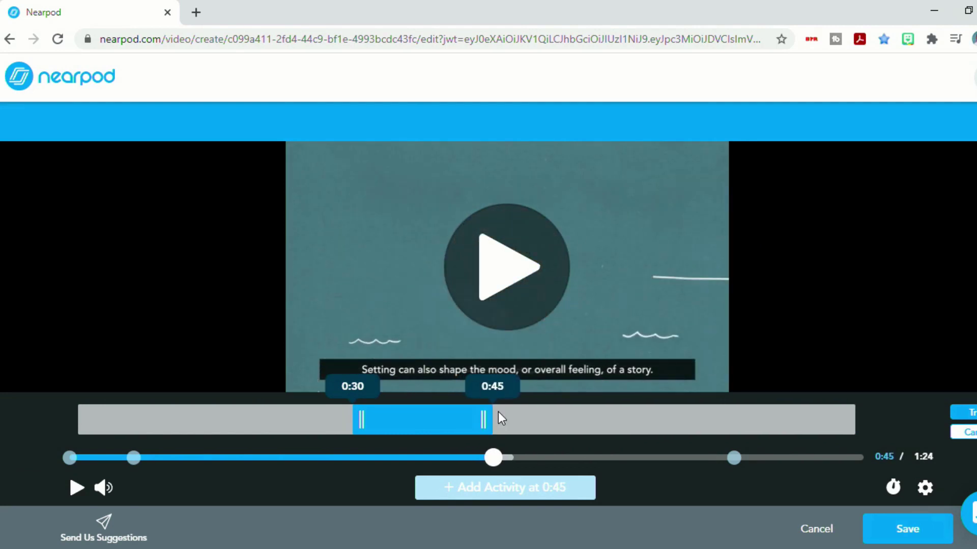
click(962, 413)
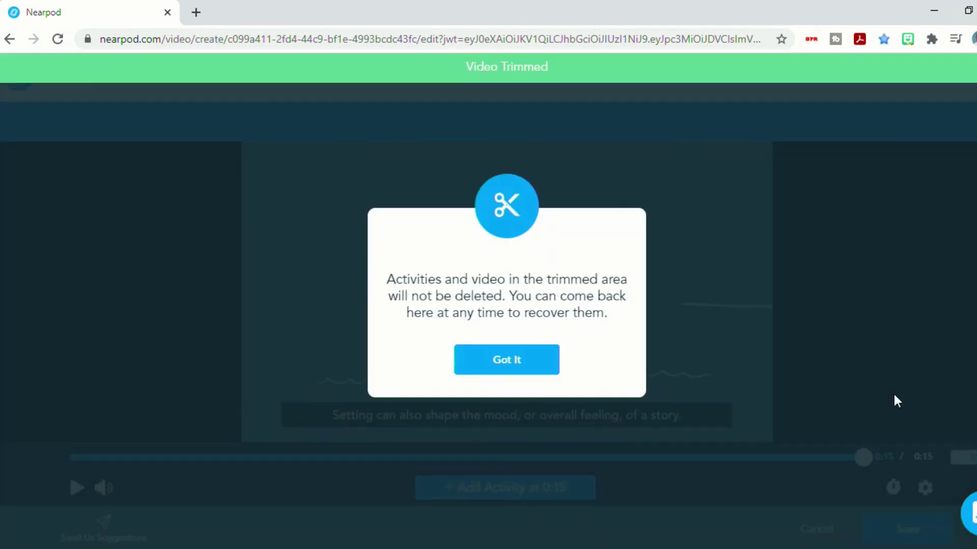
click(495, 373)
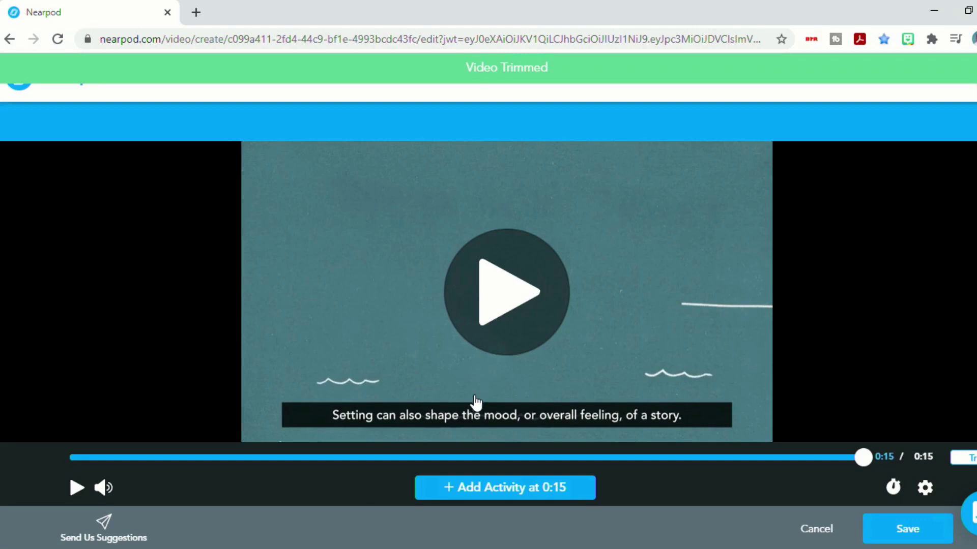
click(77, 455)
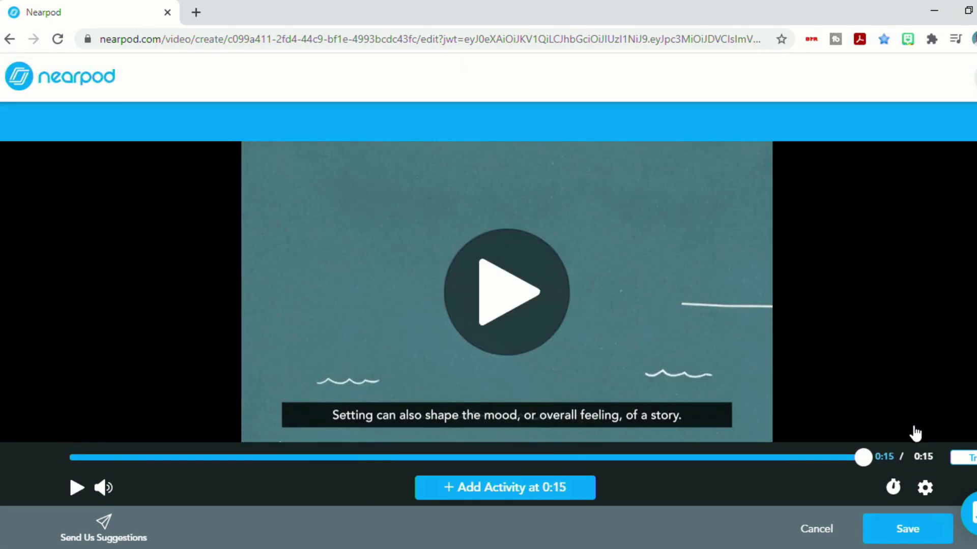
Save the trimmed video, then open the add-slide chooser and browse Activities and Content types.
click(913, 520)
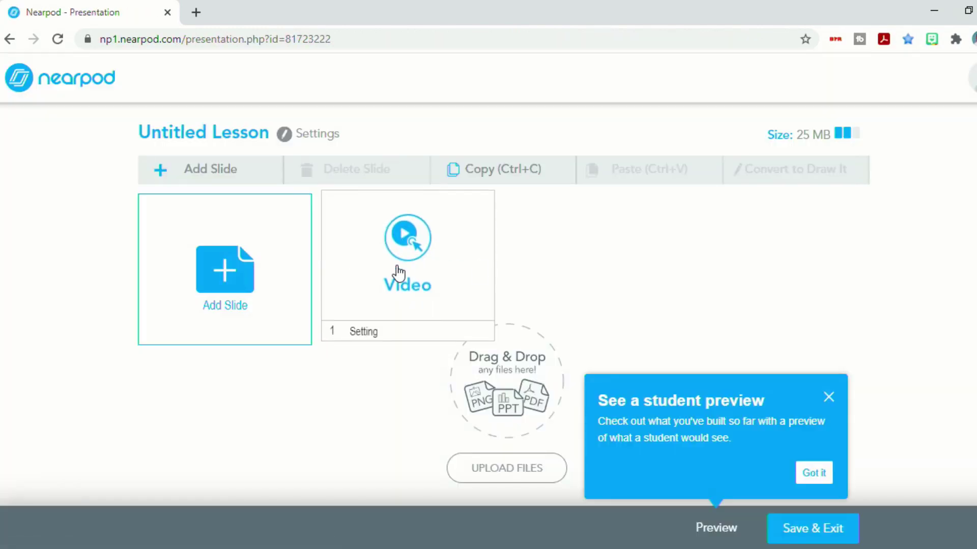
click(244, 254)
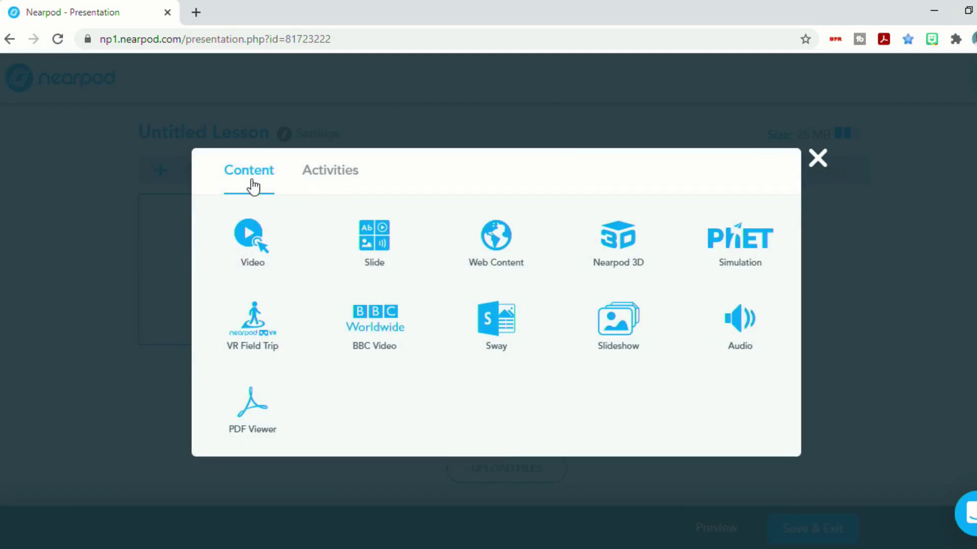
click(326, 178)
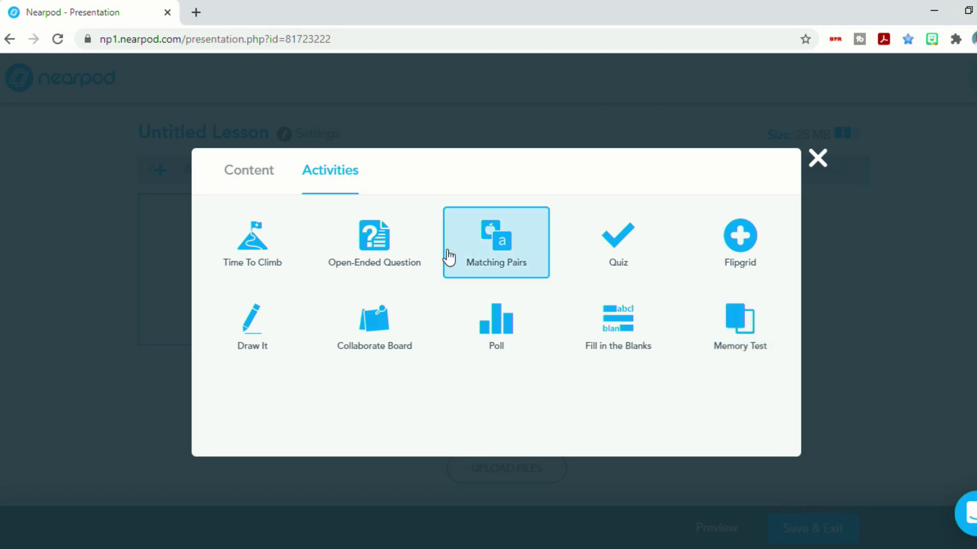
click(260, 177)
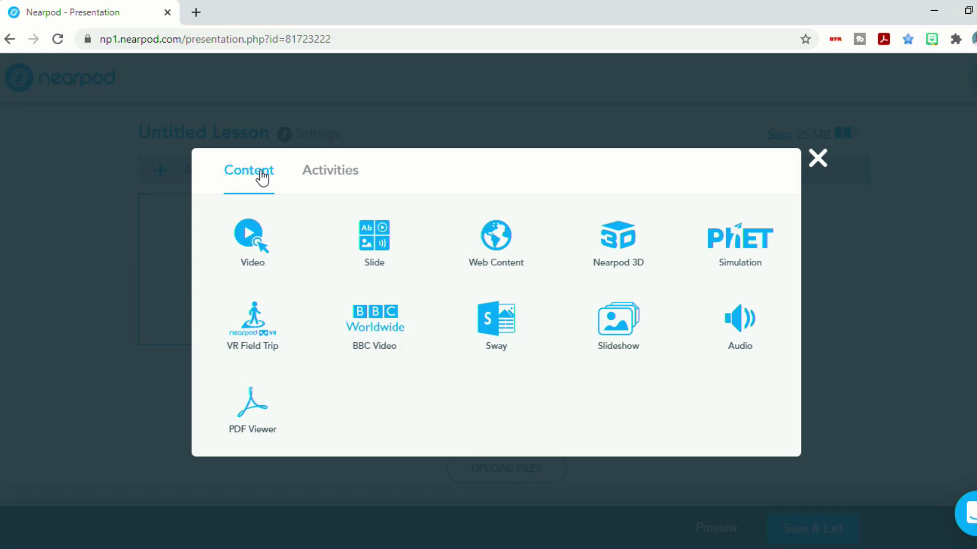
Add a Nearpod 3D slide with the Animal Cell model and rotate it to inspect the cutaway.
click(627, 244)
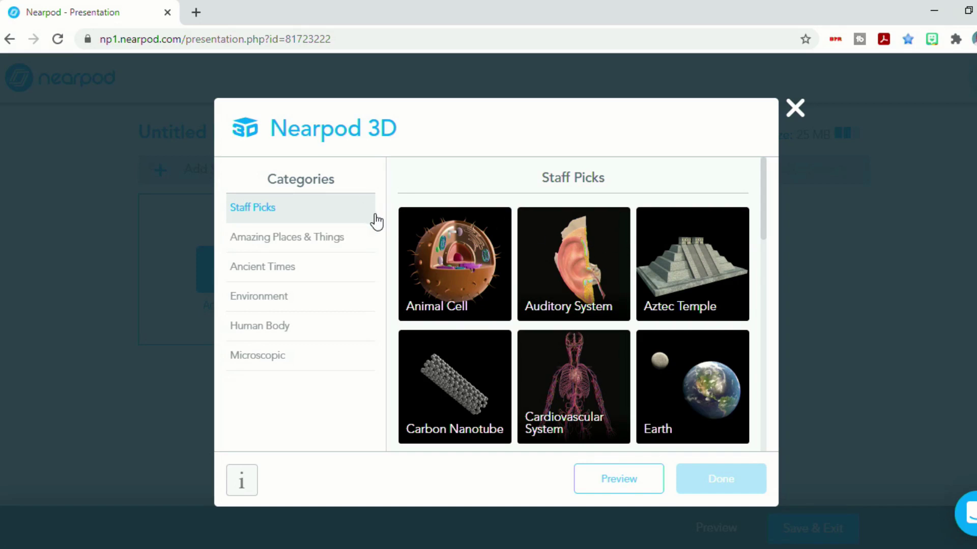
click(452, 267)
click(714, 471)
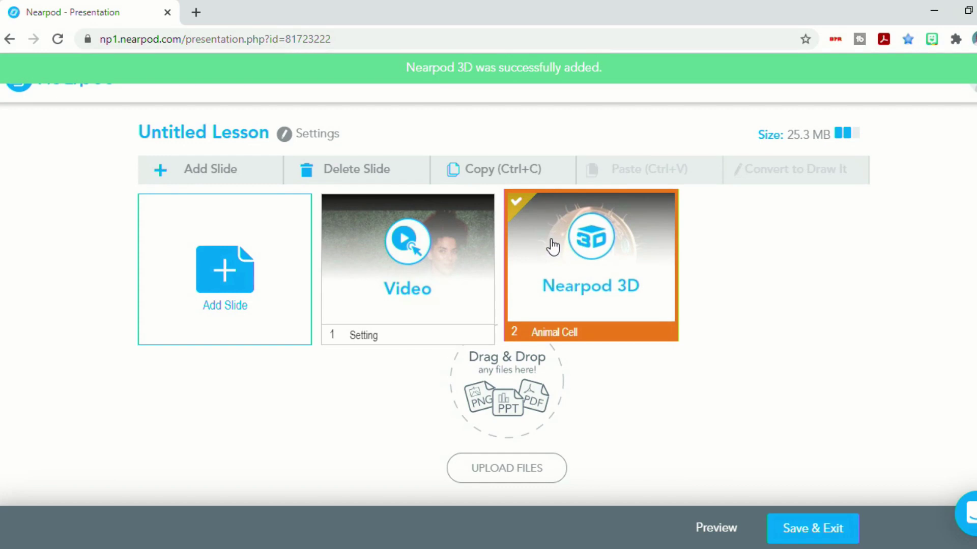
click(590, 255)
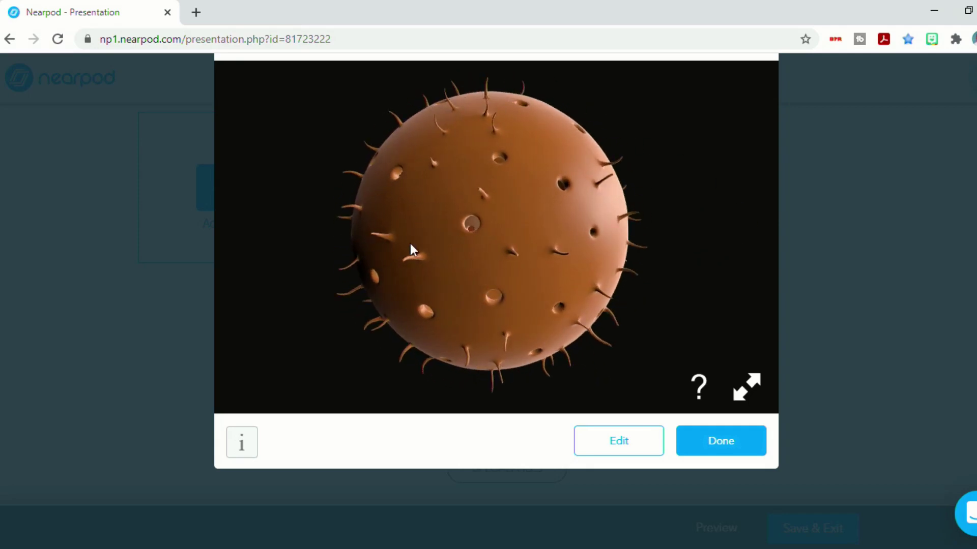
scroll(467, 224, up, 5)
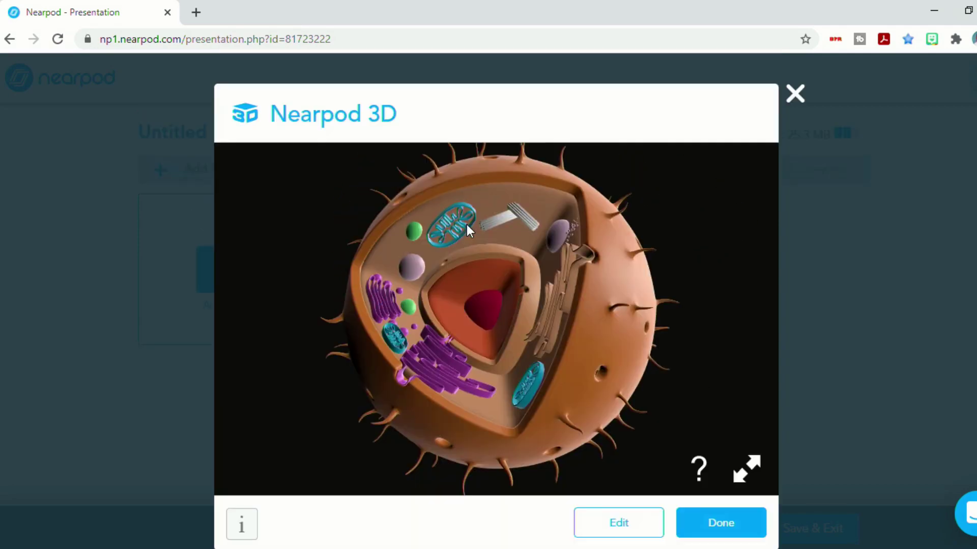
drag(438, 322, 459, 364)
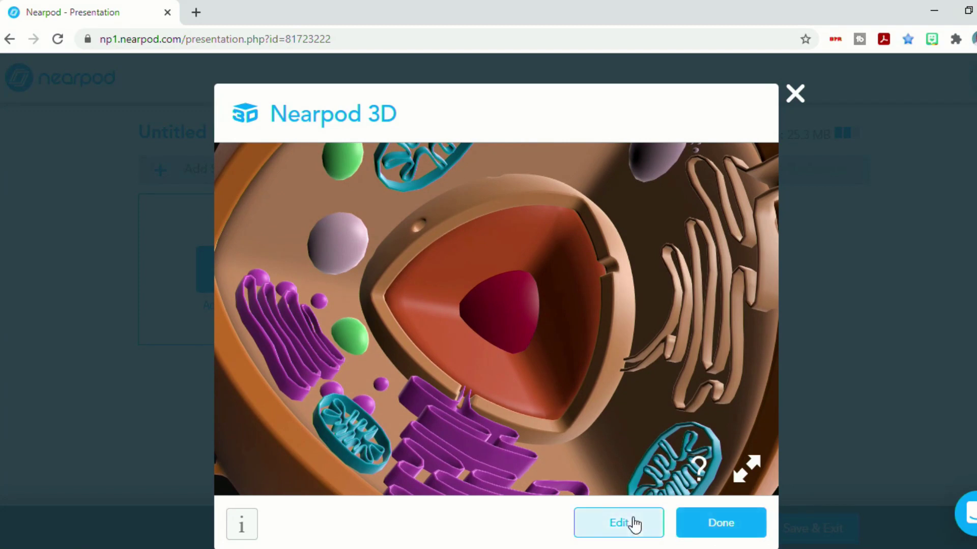
Browse the 3D model categories from Amazing Places & Things to Microscopic, settling on Ancient Times.
click(657, 521)
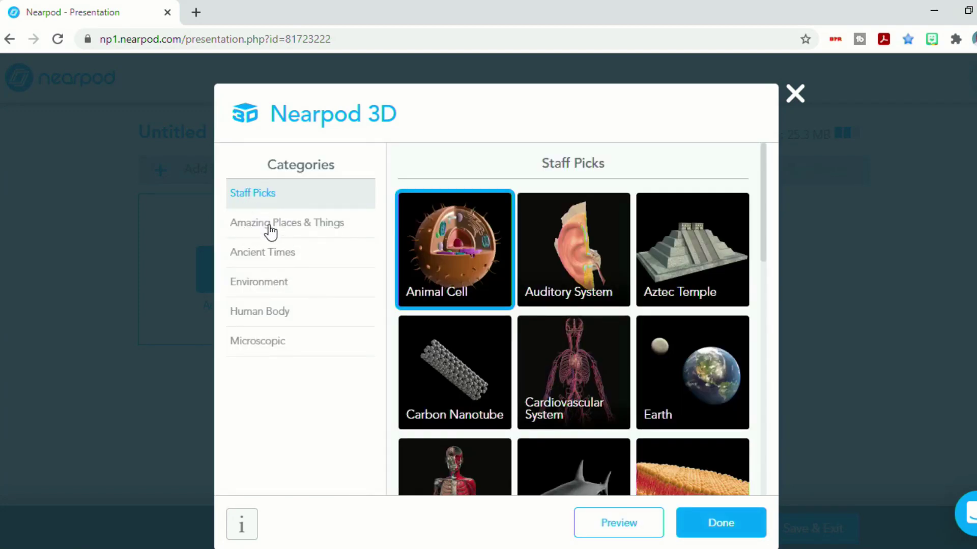
click(270, 231)
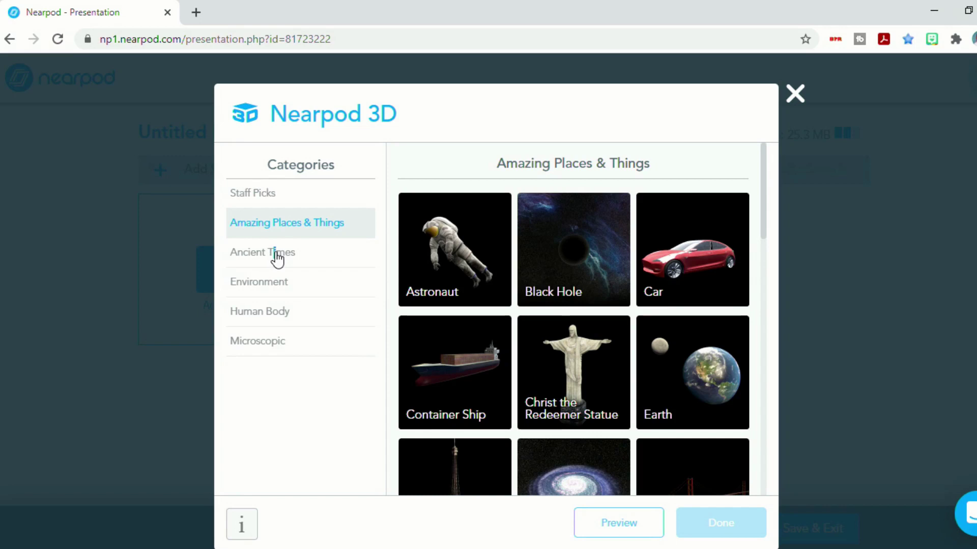
click(281, 258)
click(286, 285)
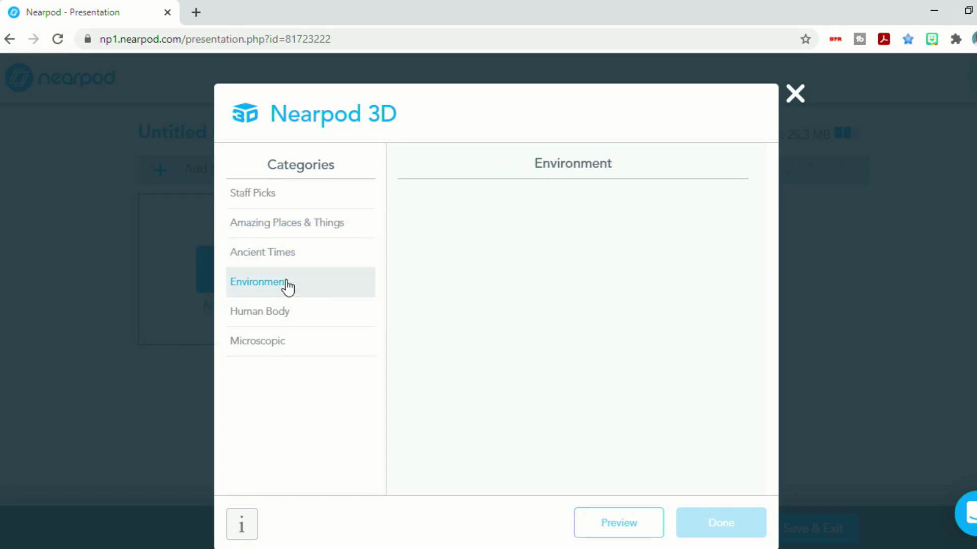
click(289, 315)
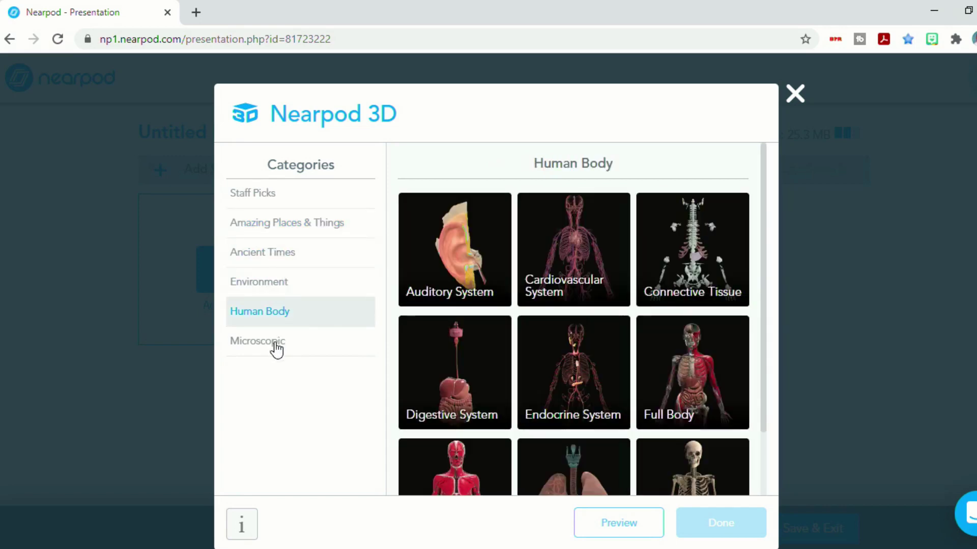
click(278, 346)
click(279, 254)
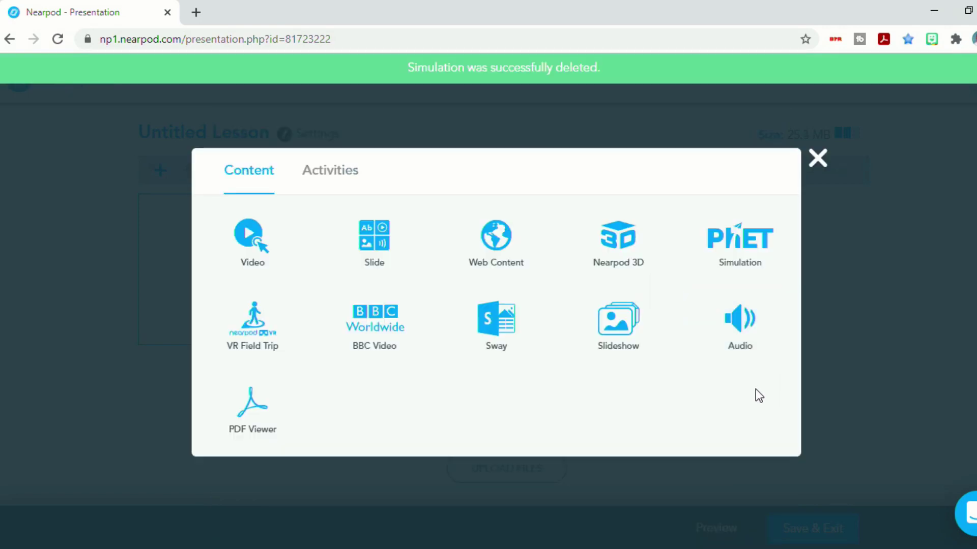
Add a PhET slide with the high school science Beer's Law Lab Concentration simulation.
click(737, 251)
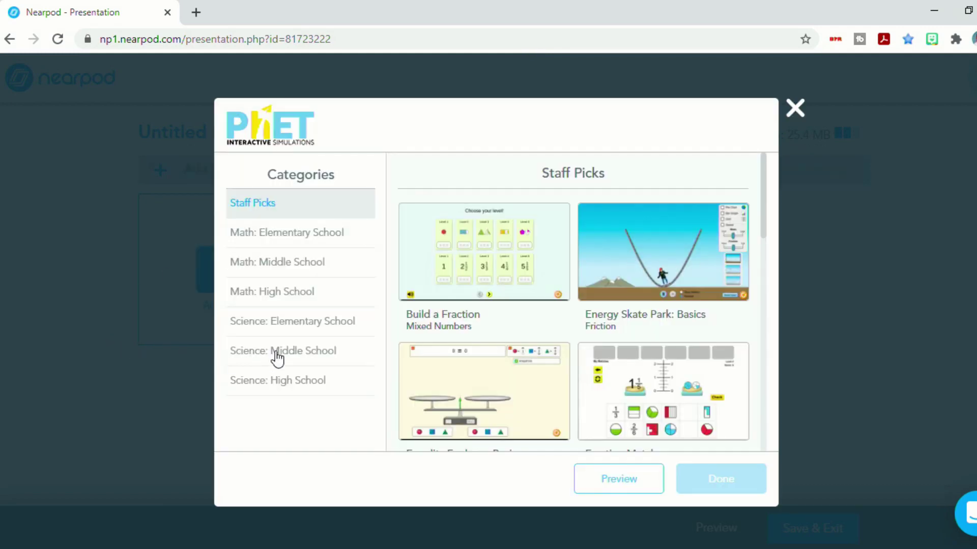
click(278, 357)
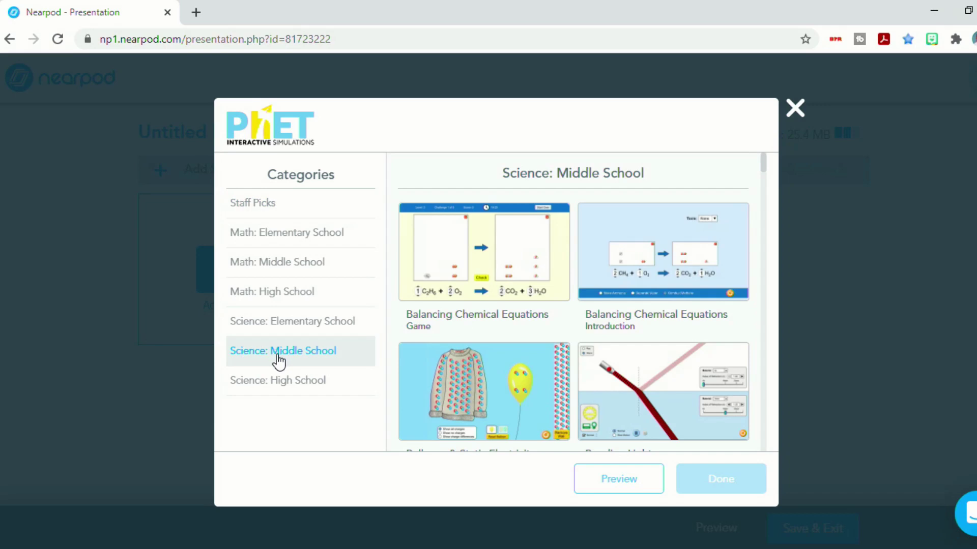
click(283, 379)
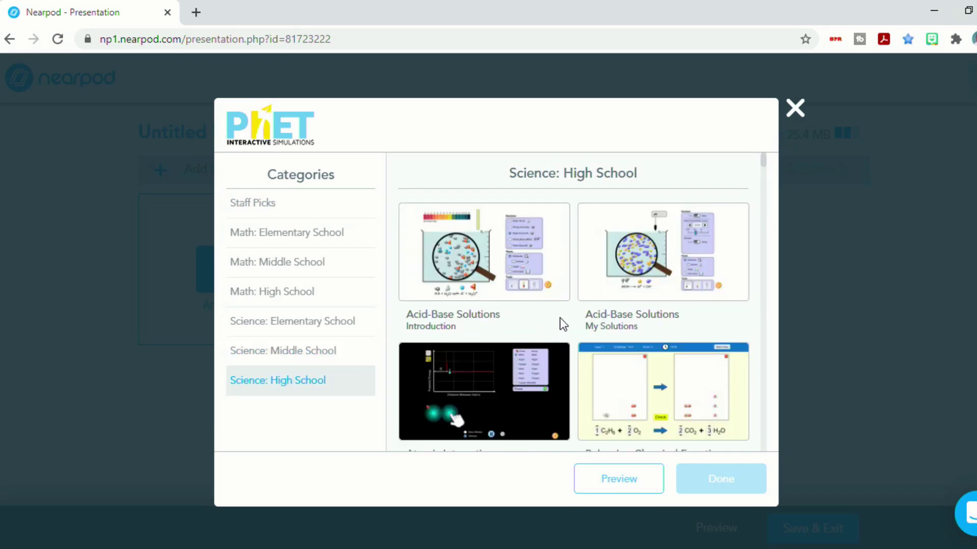
scroll(630, 300, down, 2)
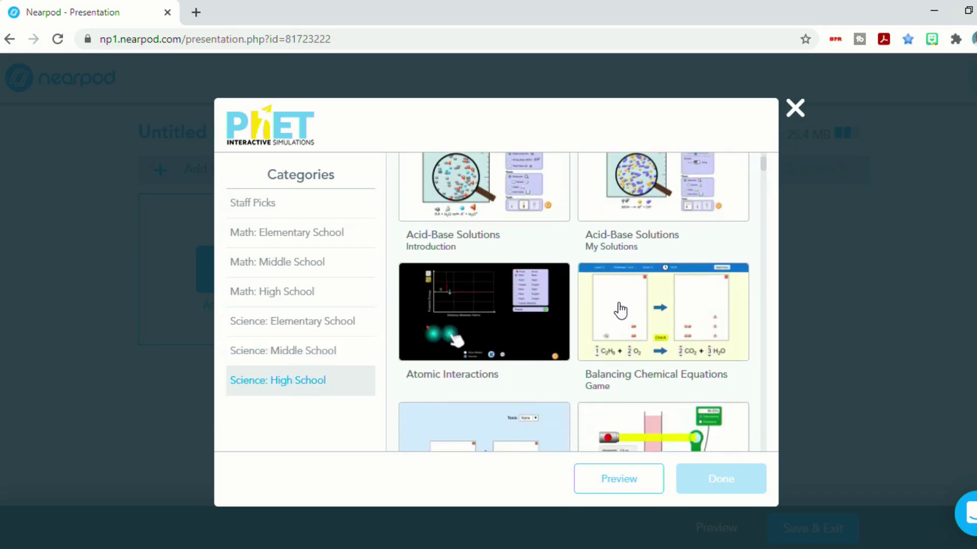
scroll(615, 309, down, 3)
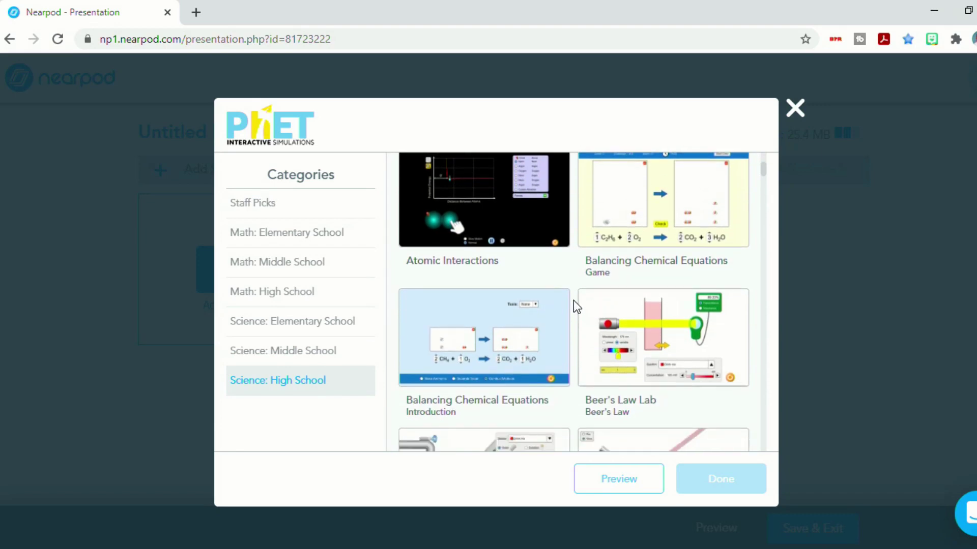
scroll(573, 300, down, 3)
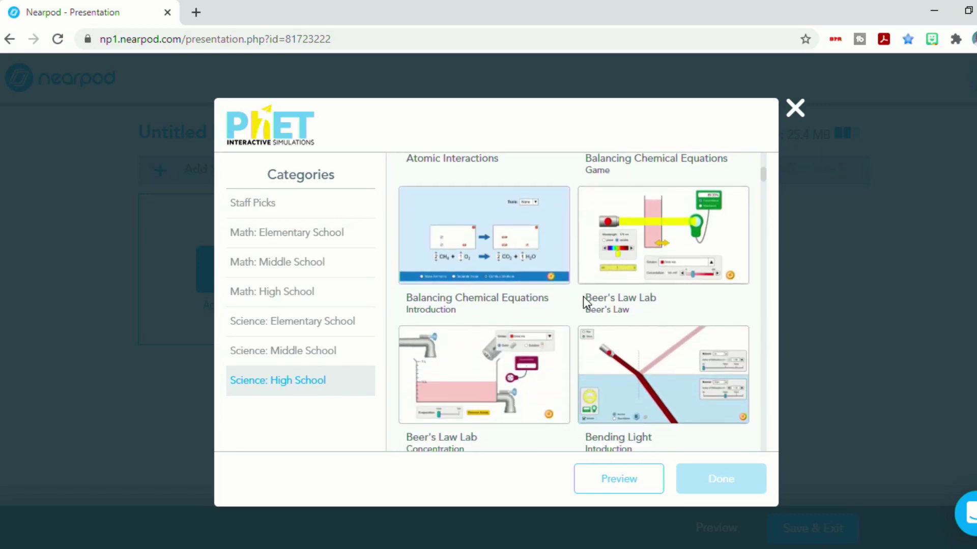
click(484, 368)
click(727, 478)
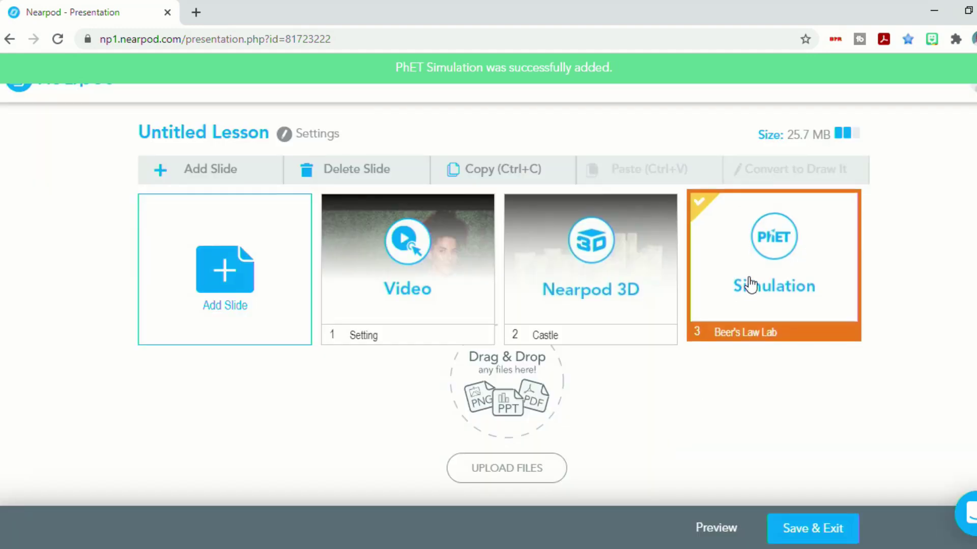
Open the Beer's Law Lab slide, add water and drink mix, and place the concentration probe.
click(748, 282)
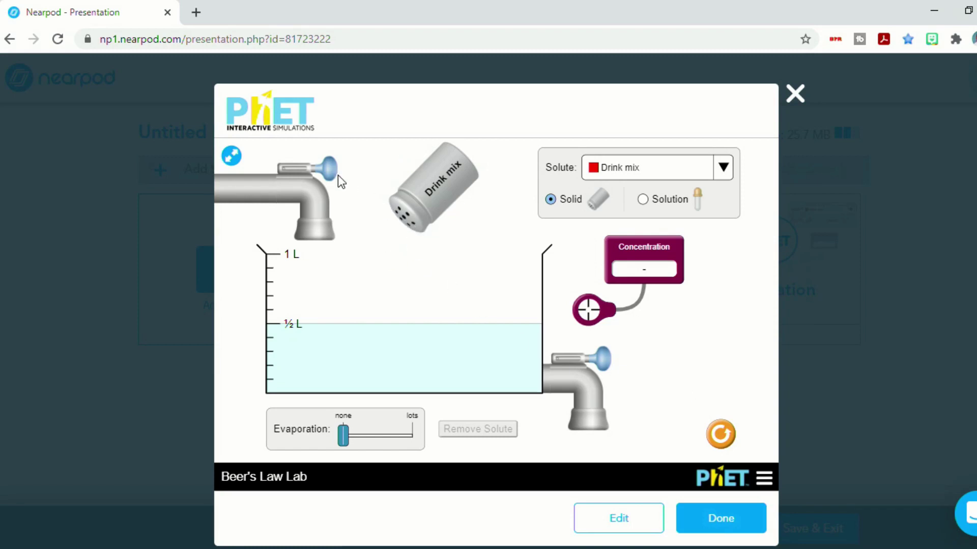
drag(334, 175, 335, 175)
mouse_move(443, 192)
mouse_down()
mouse_move(453, 219)
mouse_move(422, 223)
mouse_move(472, 220)
mouse_up()
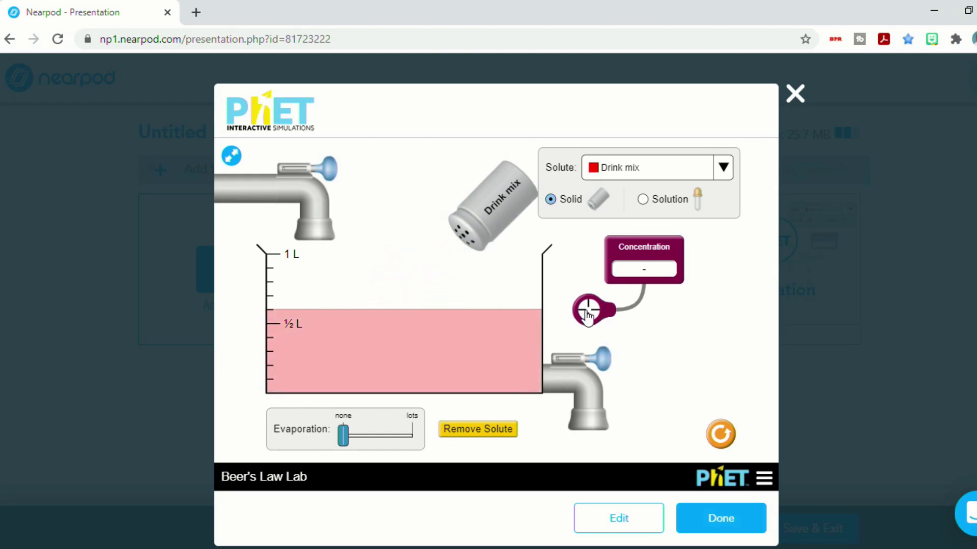
drag(588, 310, 426, 345)
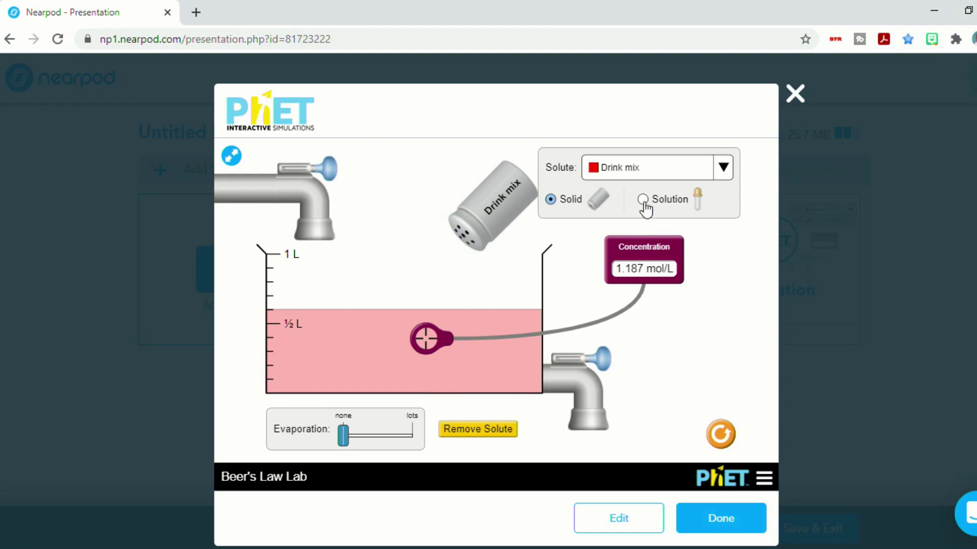
Switch to the liquid solute, drip, evaporate and drain to reach 1.934 mol/L.
click(642, 199)
drag(404, 168, 406, 171)
drag(343, 435, 380, 435)
mouse_move(600, 361)
mouse_down()
mouse_move(617, 358)
mouse_move(608, 360)
mouse_up()
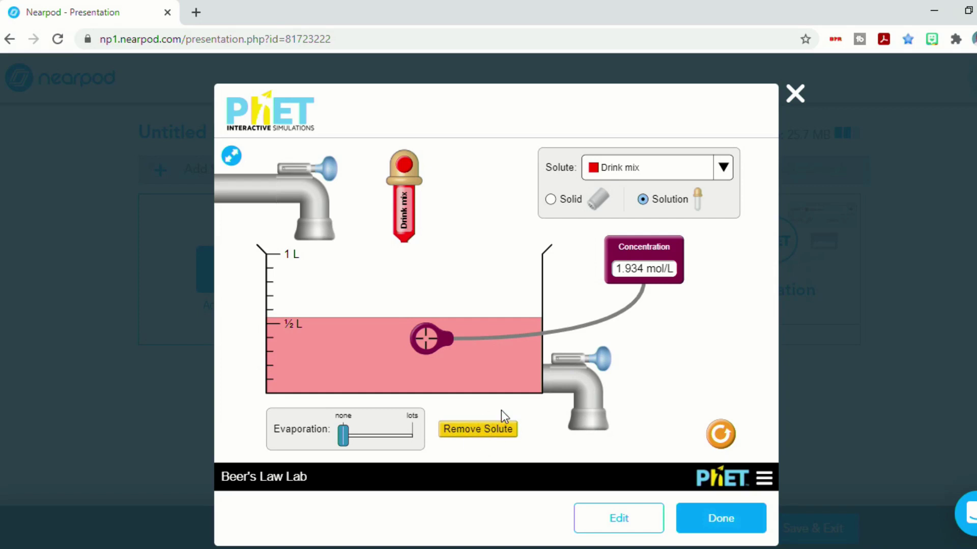
Remove the drink mix, then add the Golden Gate Bridge From the Air VR field trip.
click(503, 428)
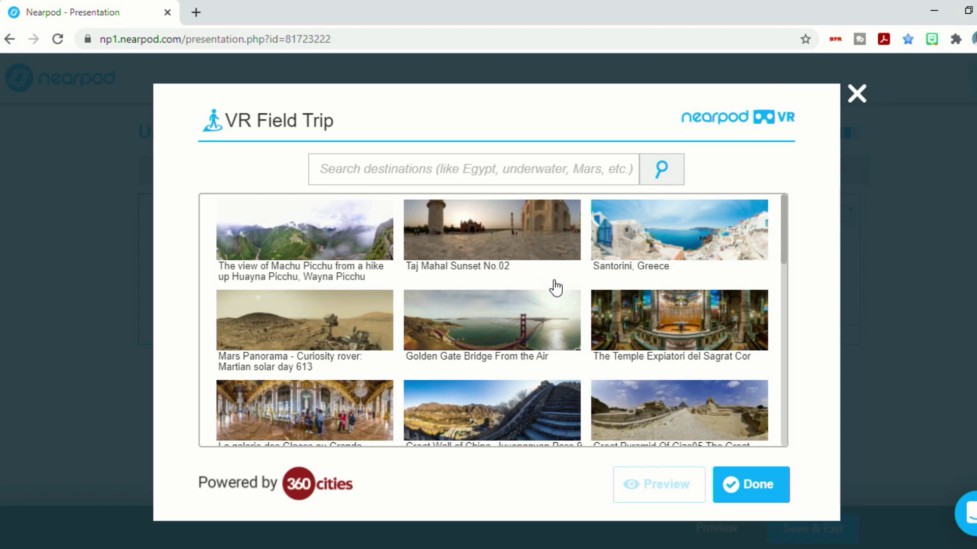
scroll(574, 315, down, 1)
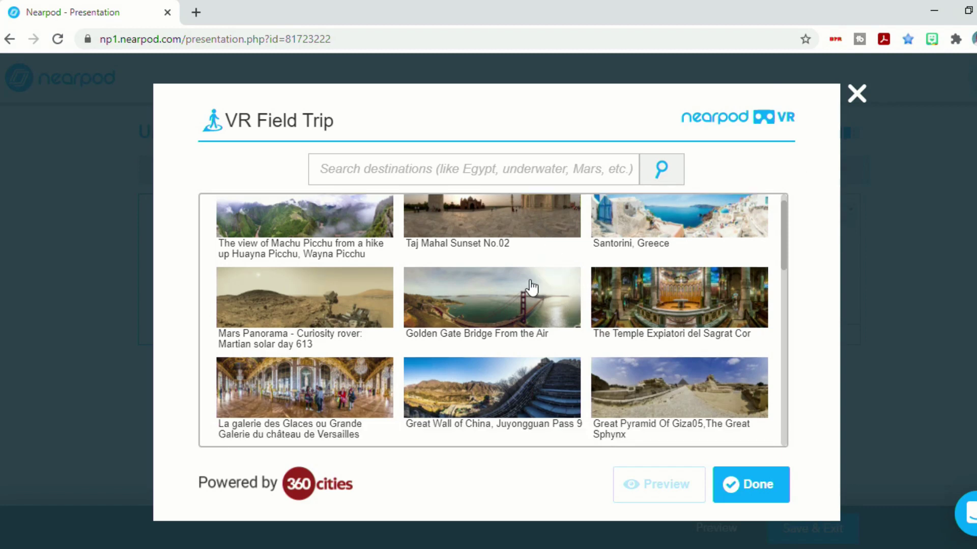
click(503, 306)
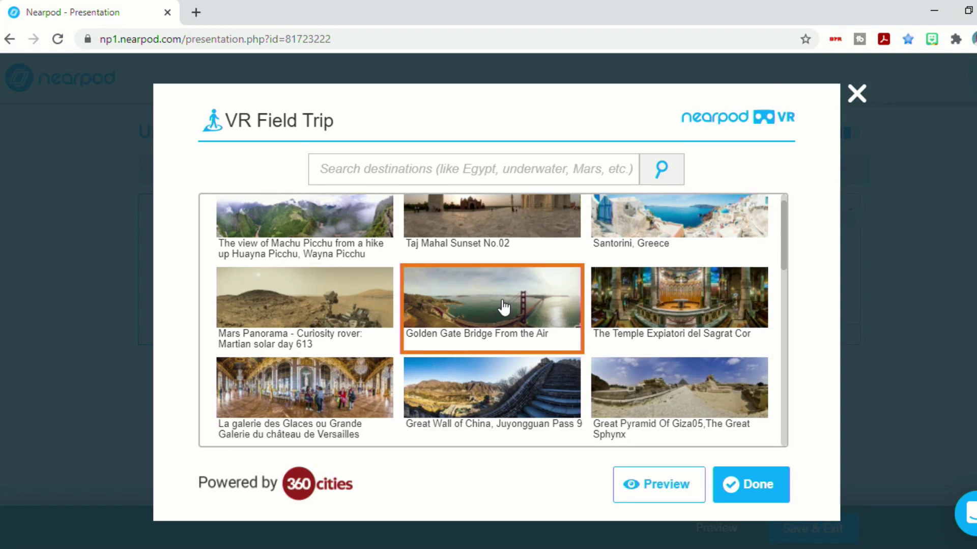
click(763, 488)
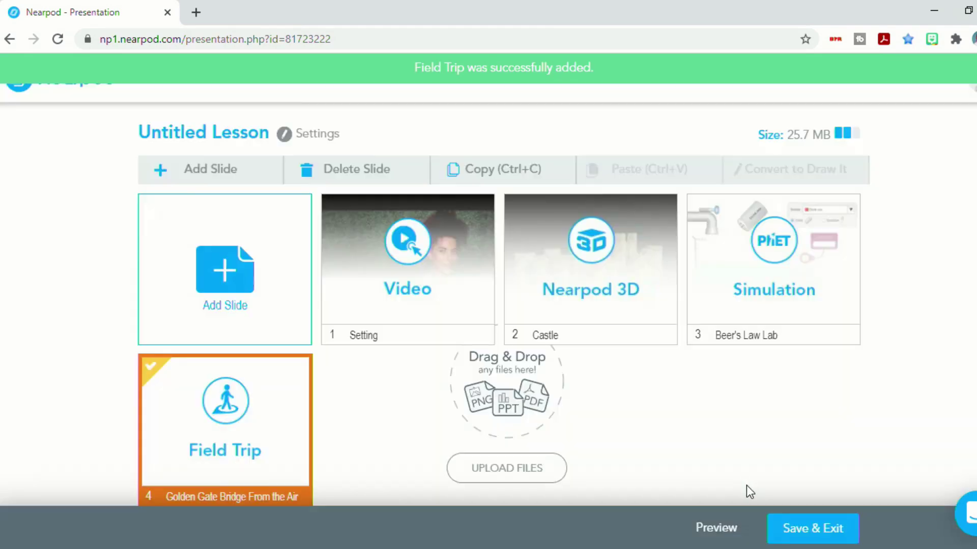
Preview the Golden Gate Bridge panorama, look around, and switch to stereoscopic VR.
click(716, 528)
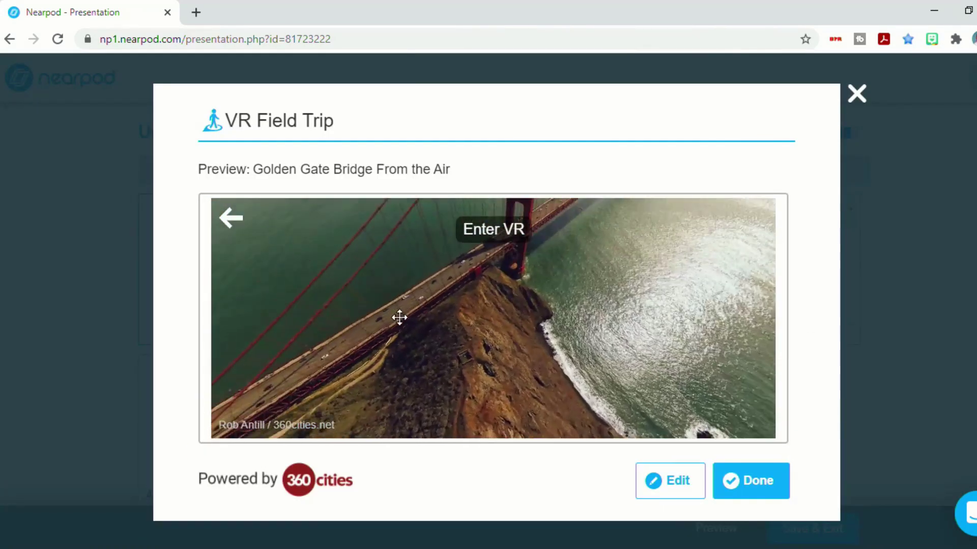
drag(363, 319, 405, 382)
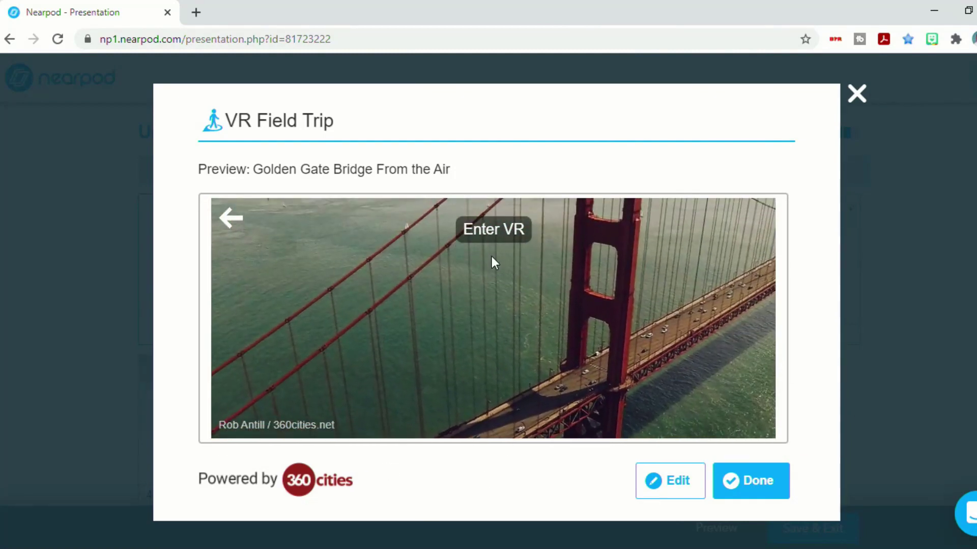
click(496, 238)
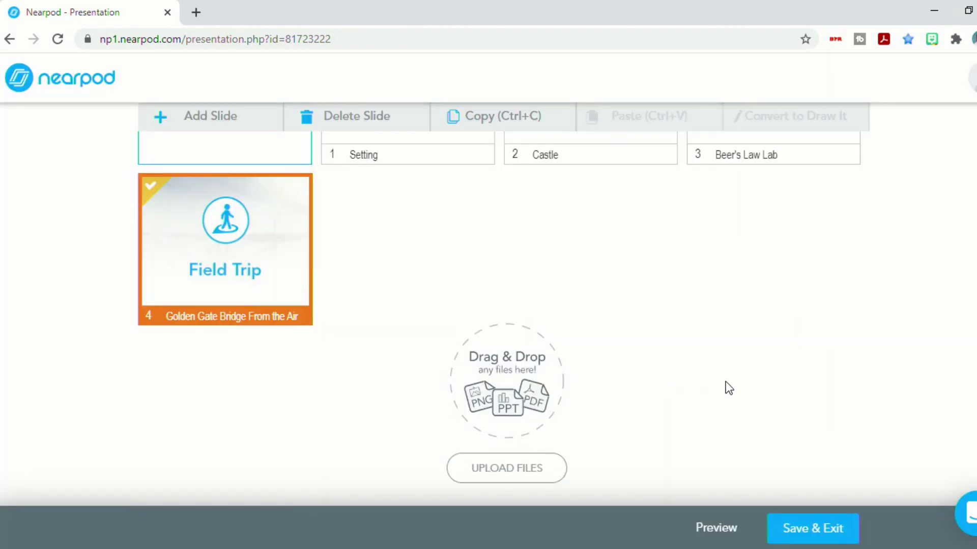
Preview the lesson as a student, panning the bridge panorama and orbiting and zooming the castle model.
click(694, 526)
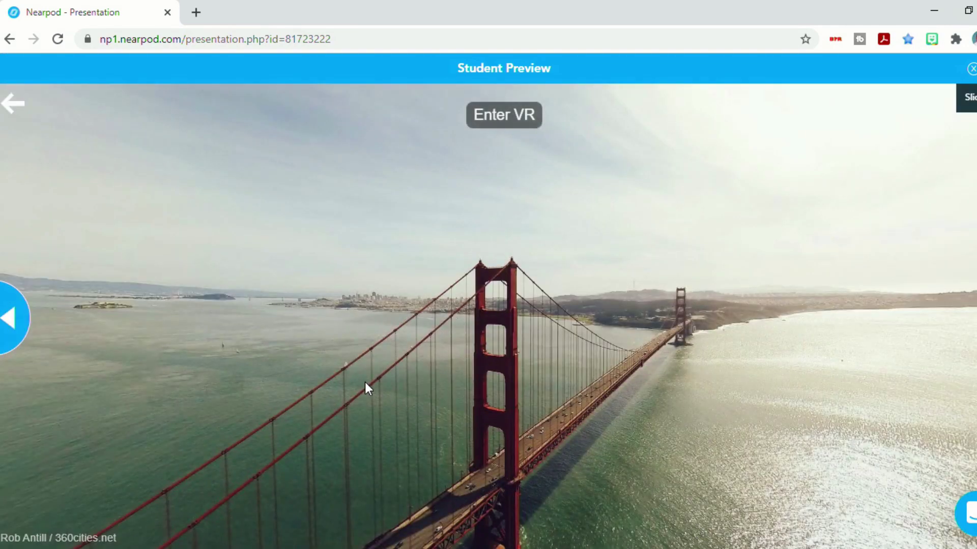
drag(369, 389, 87, 300)
click(6, 320)
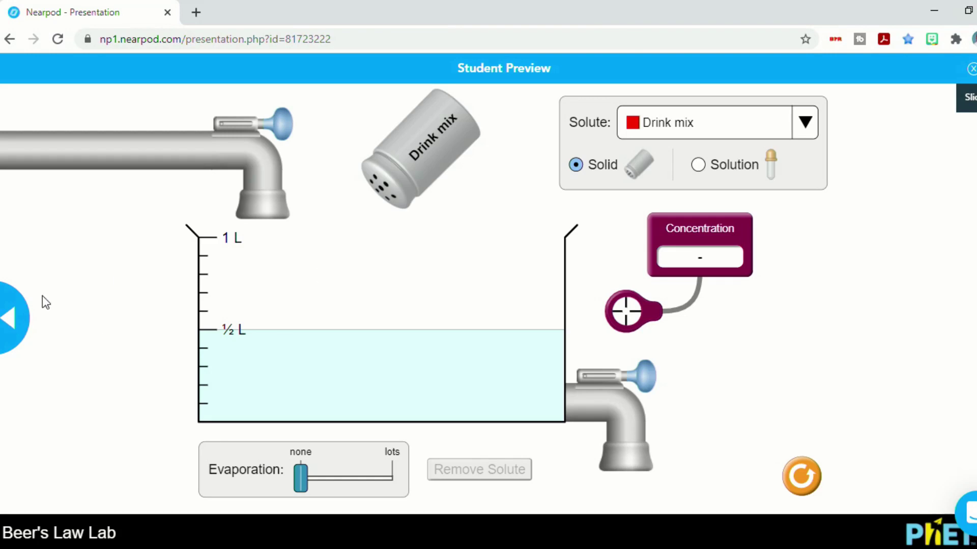
click(14, 316)
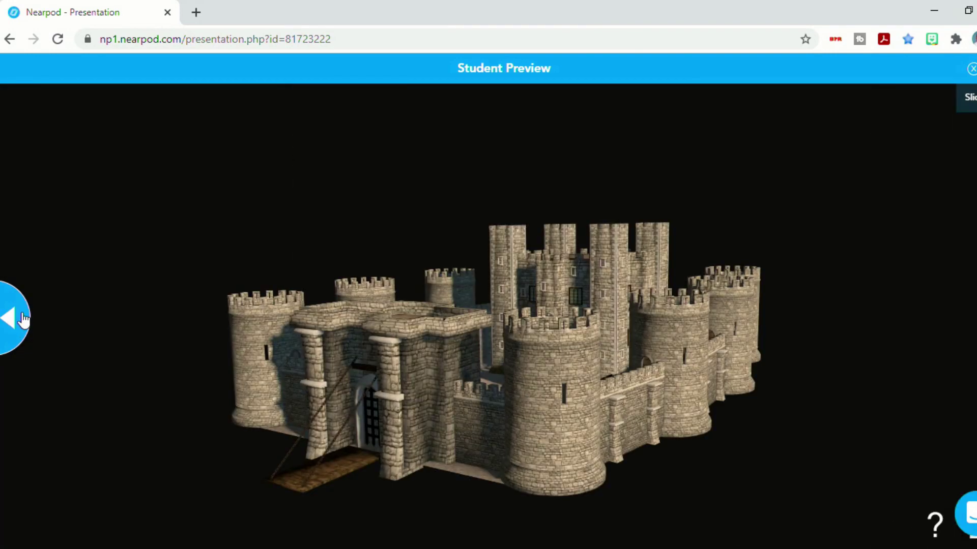
drag(83, 331, 357, 417)
scroll(476, 414, up, 5)
scroll(484, 414, up, 5)
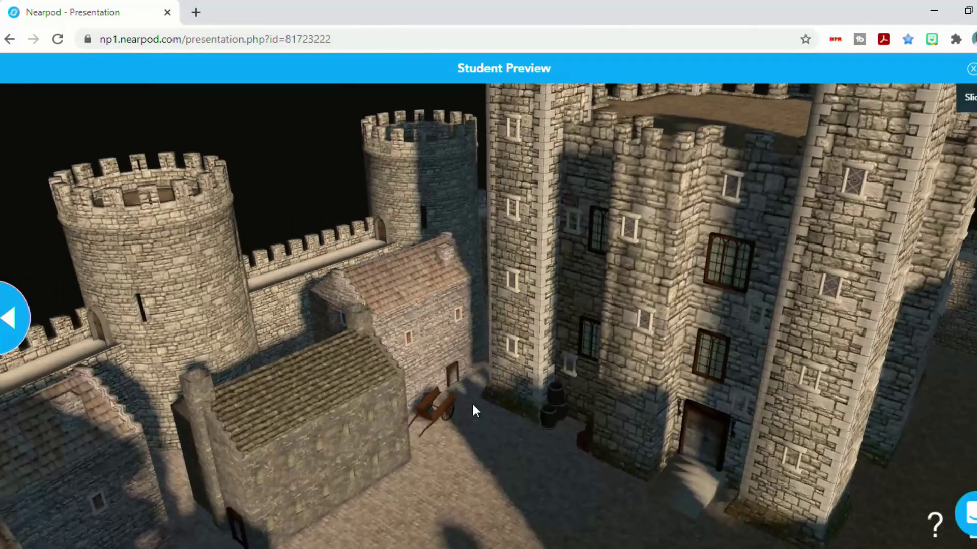
click(5, 319)
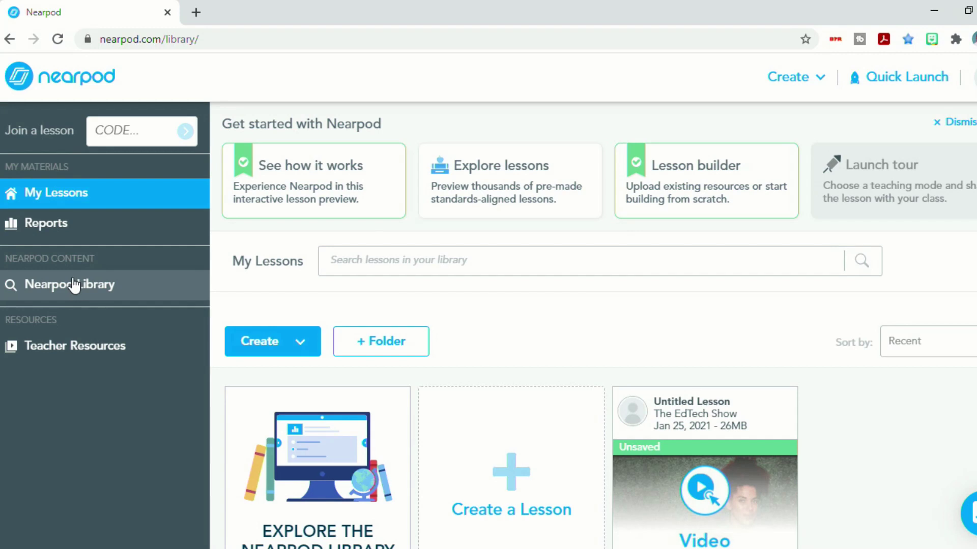
Open the Nearpod Library and filter lessons to Science, 2nd grade.
click(70, 285)
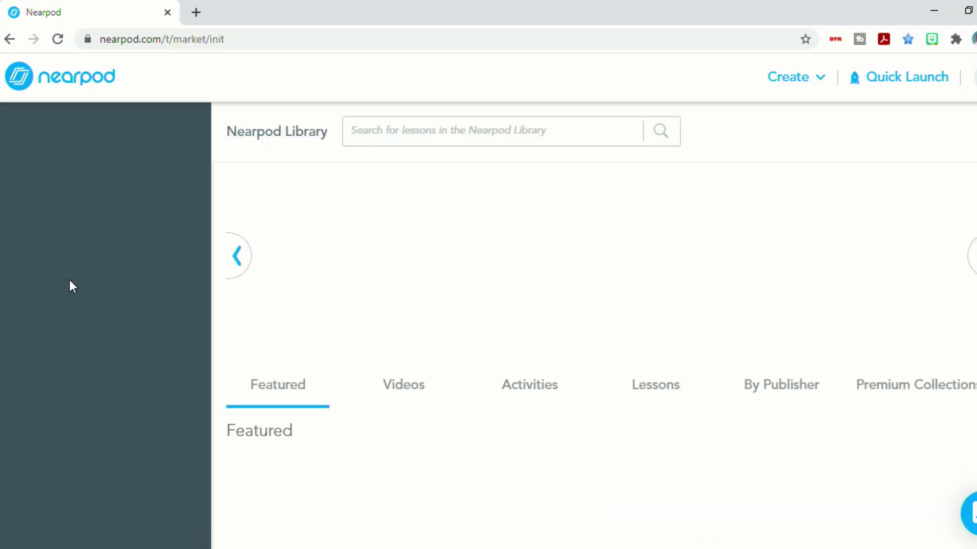
scroll(113, 196, down, 2)
click(111, 190)
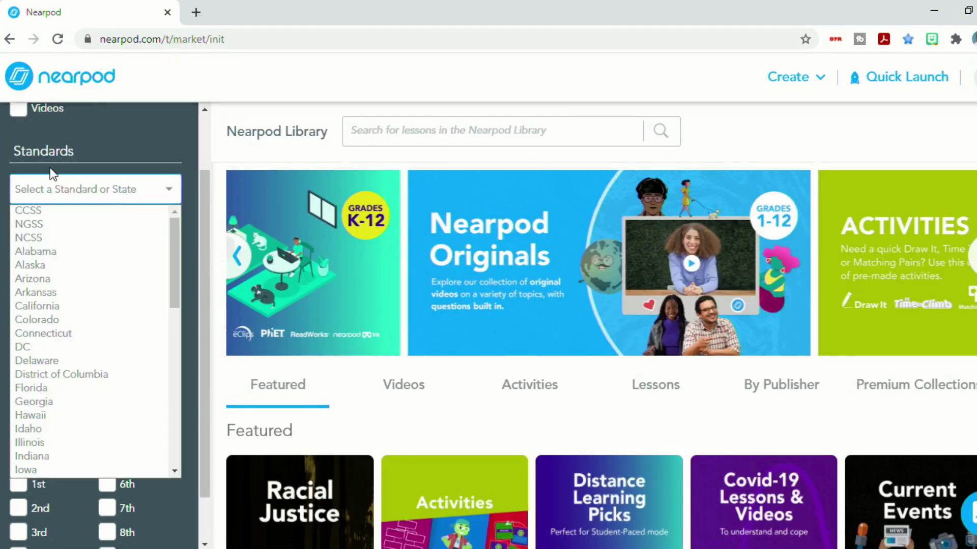
click(128, 180)
scroll(66, 240, down, 1)
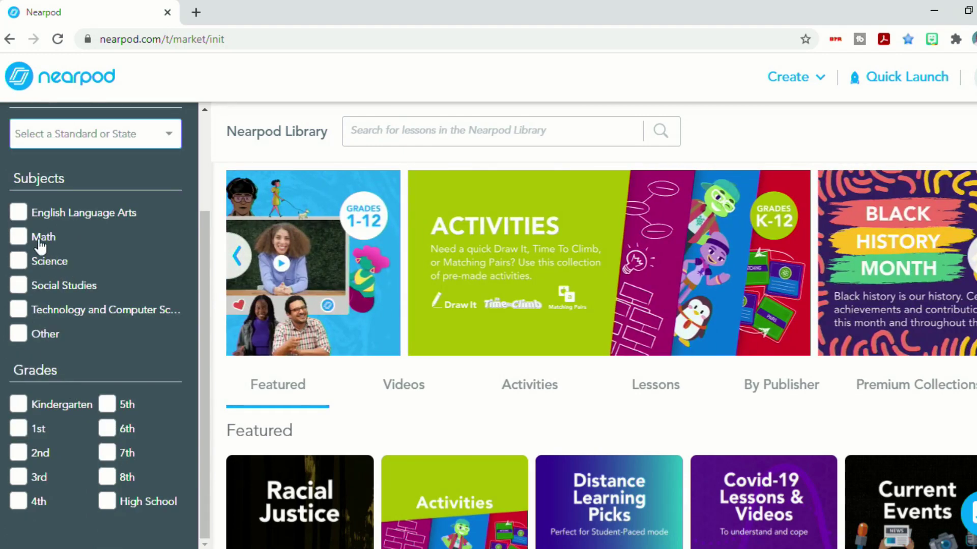
click(20, 262)
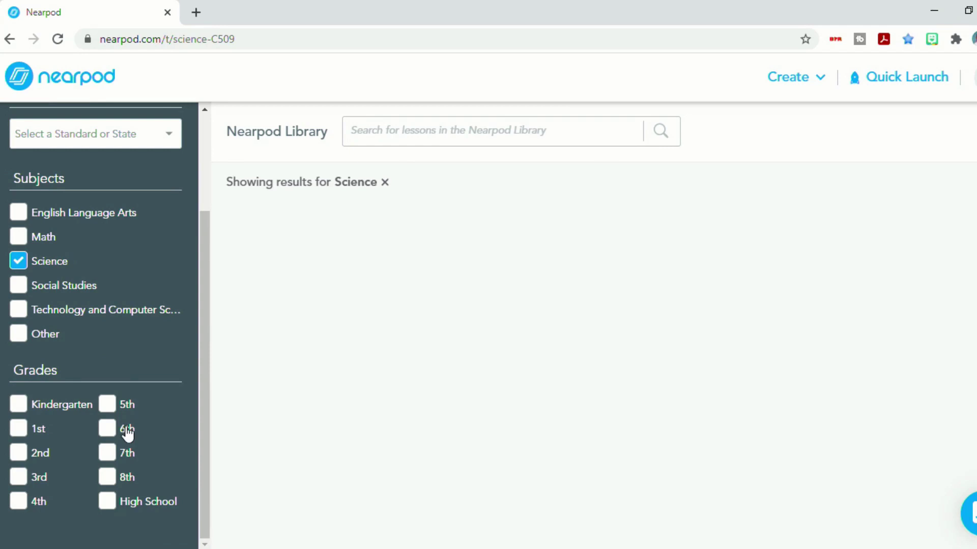
click(18, 452)
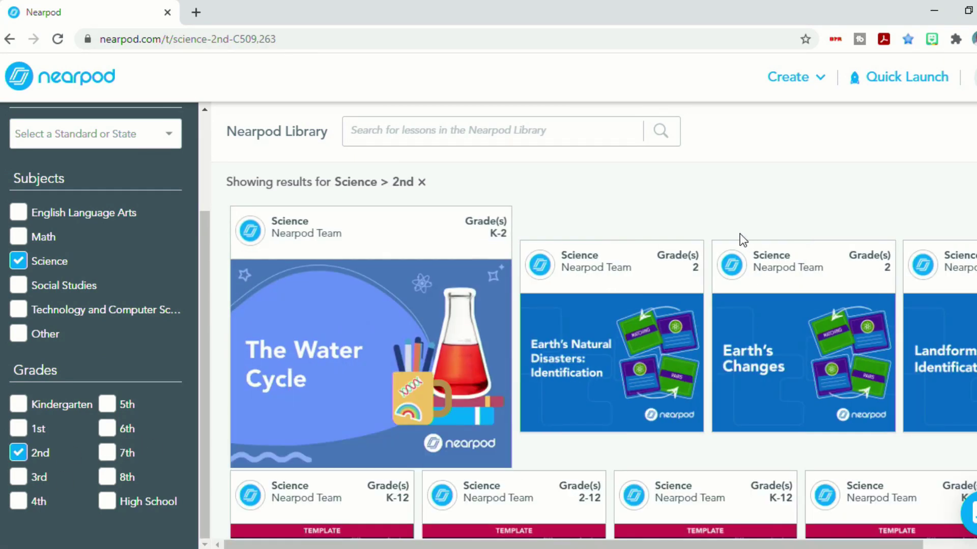
scroll(594, 223, down, 1)
Open The Water Cycle lesson, page through its first slides, and add it to My Lessons.
mouse_move(285, 289)
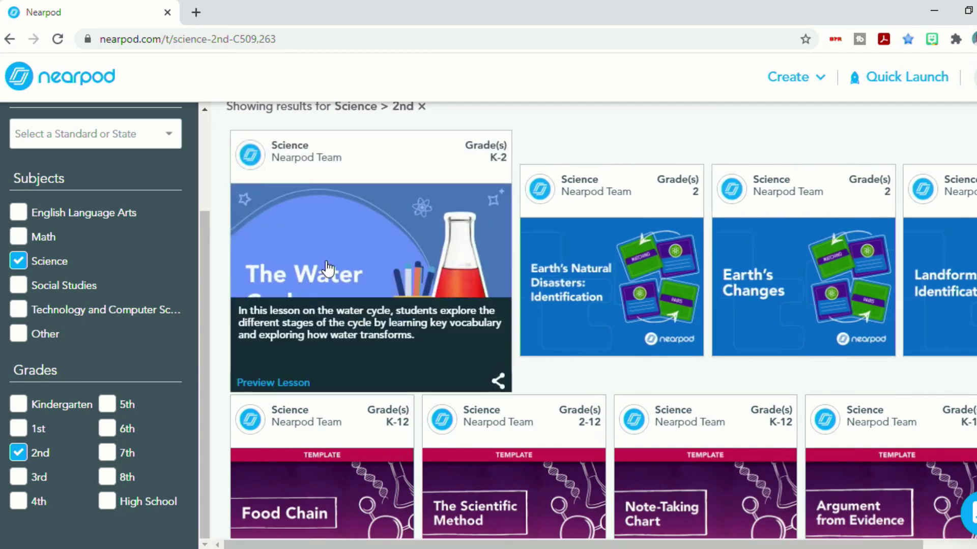
click(327, 268)
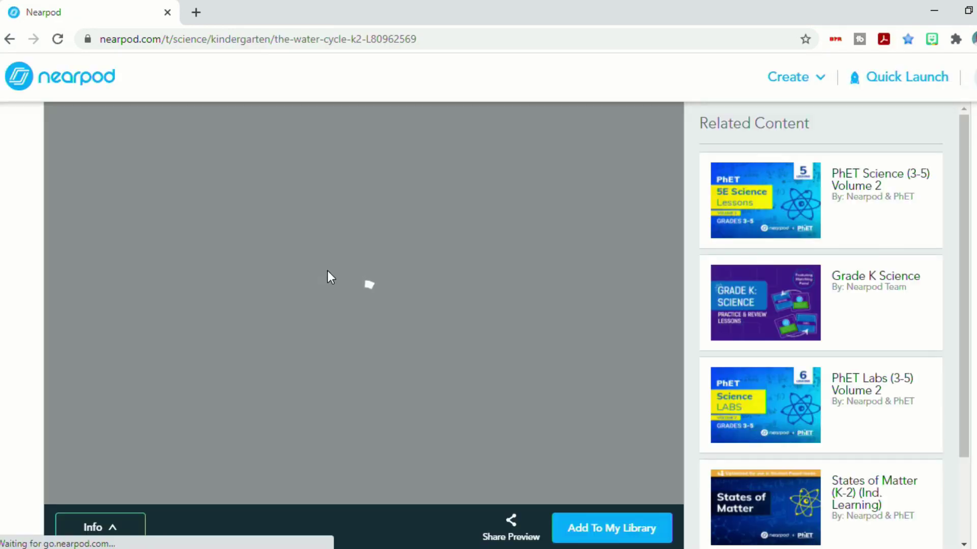
click(618, 307)
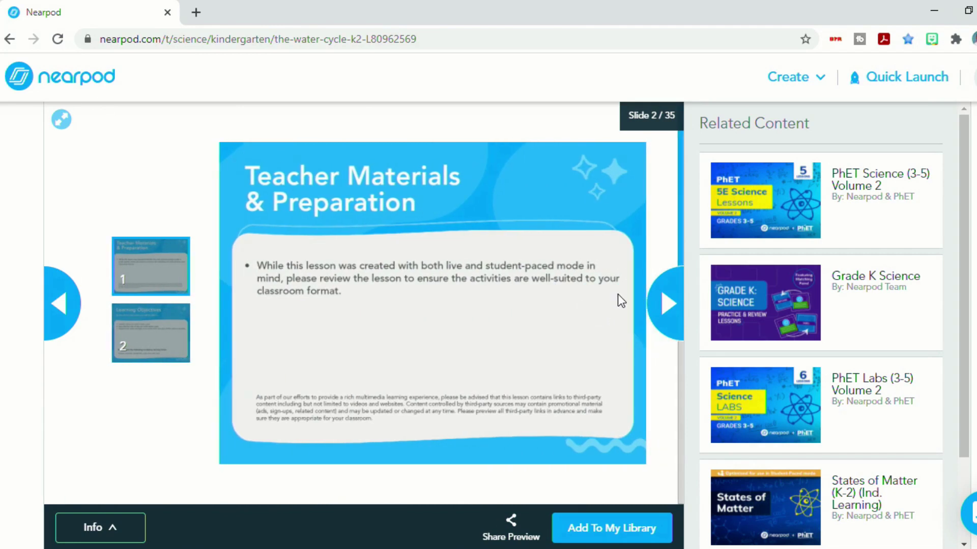
click(665, 300)
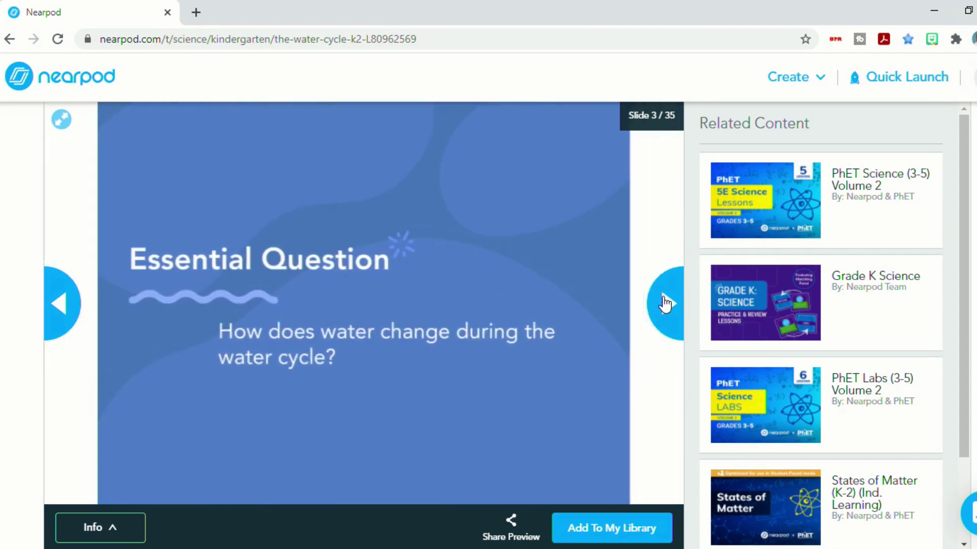
click(665, 302)
click(665, 302)
click(665, 301)
click(665, 301)
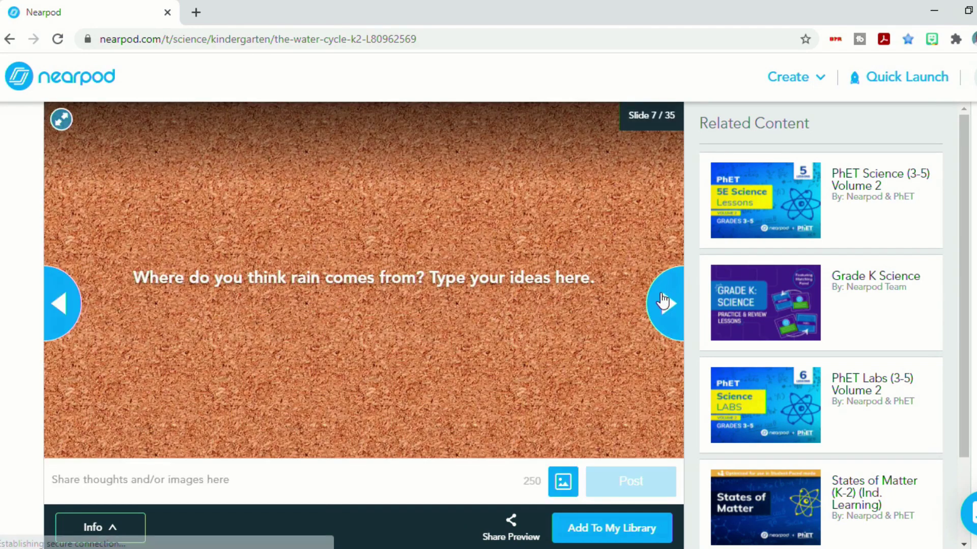
click(663, 301)
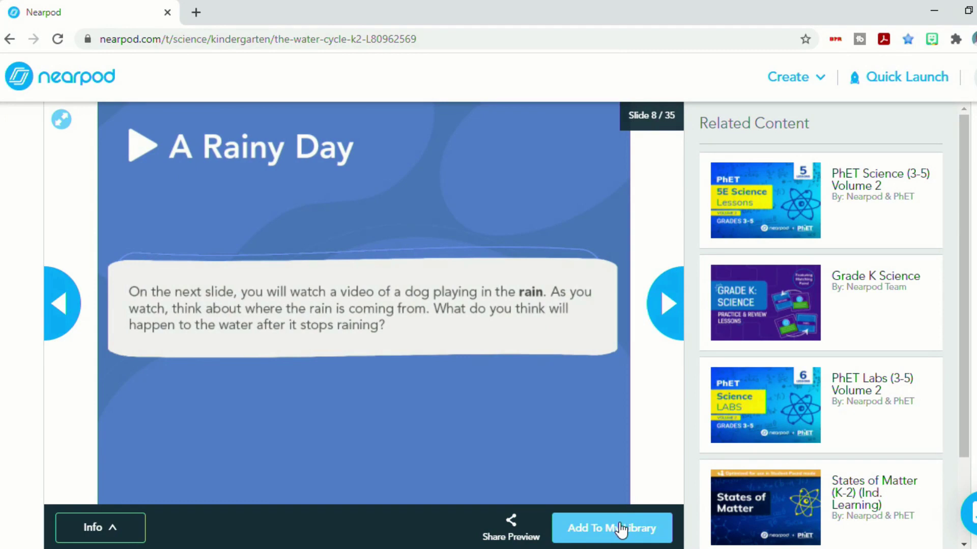
click(812, 83)
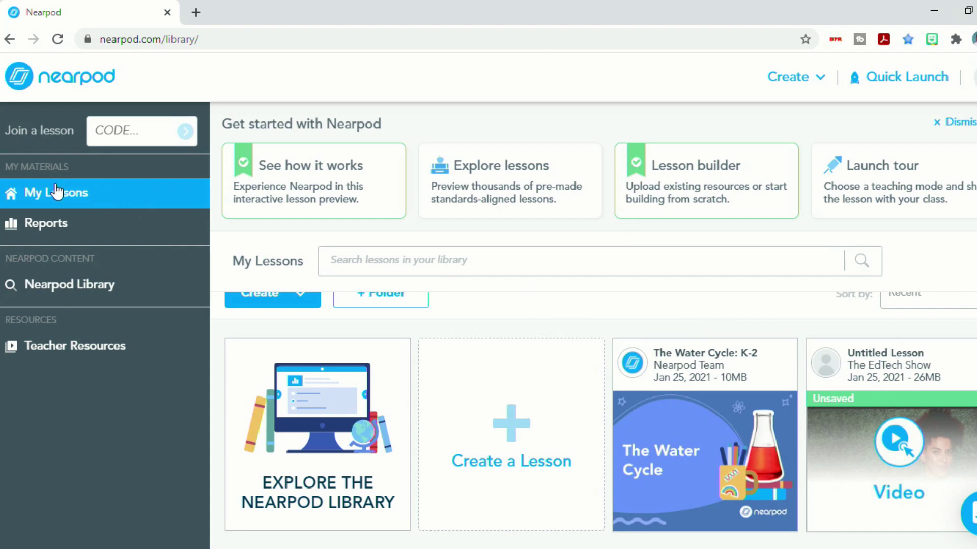
mouse_move(715, 405)
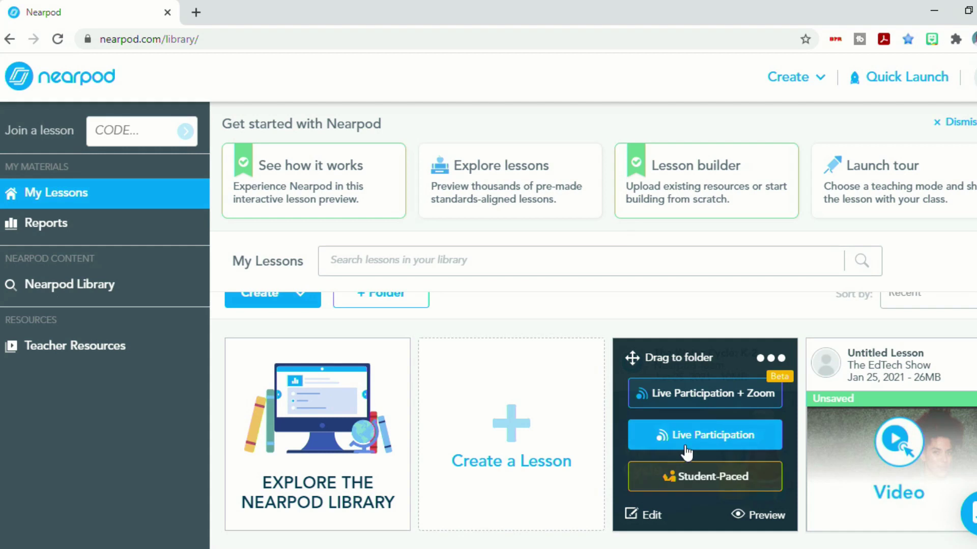
Open The Water Cycle lesson for editing without duplicating it and scroll to slide 30.
click(650, 517)
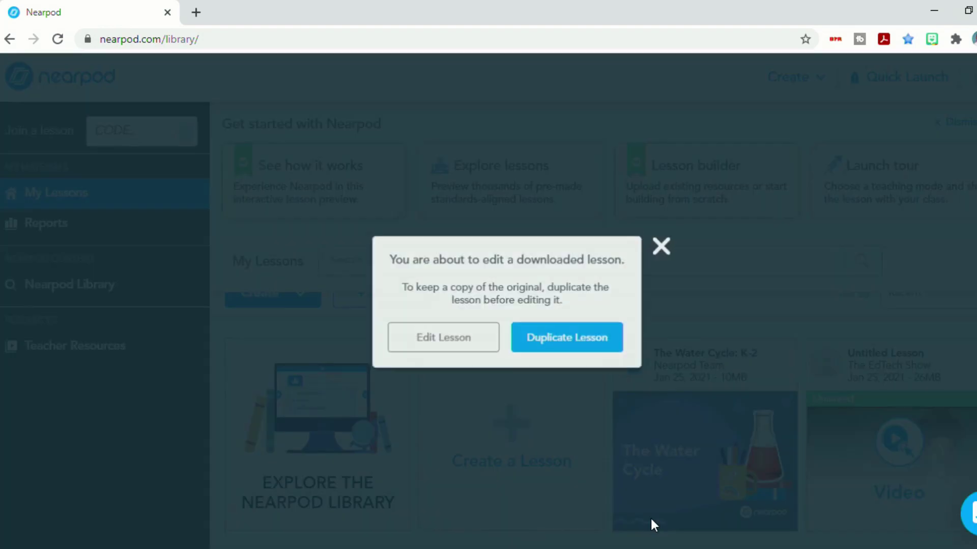
click(450, 341)
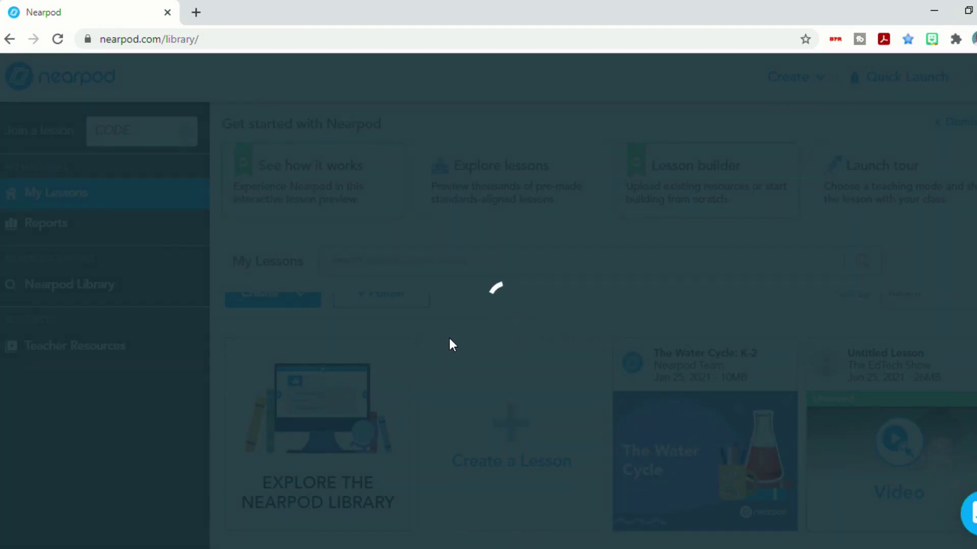
scroll(509, 336, down, 6)
scroll(529, 331, down, 6)
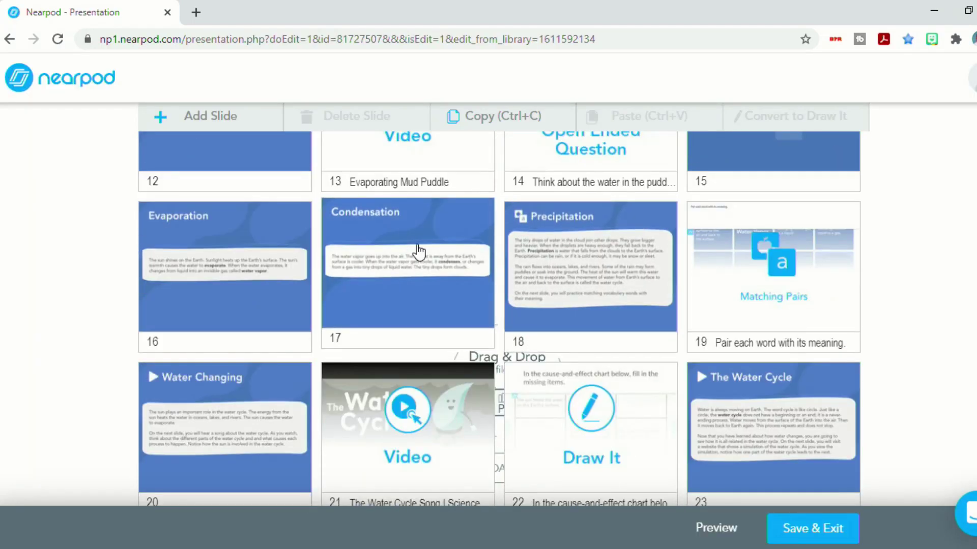
scroll(443, 270, down, 3)
scroll(443, 269, down, 6)
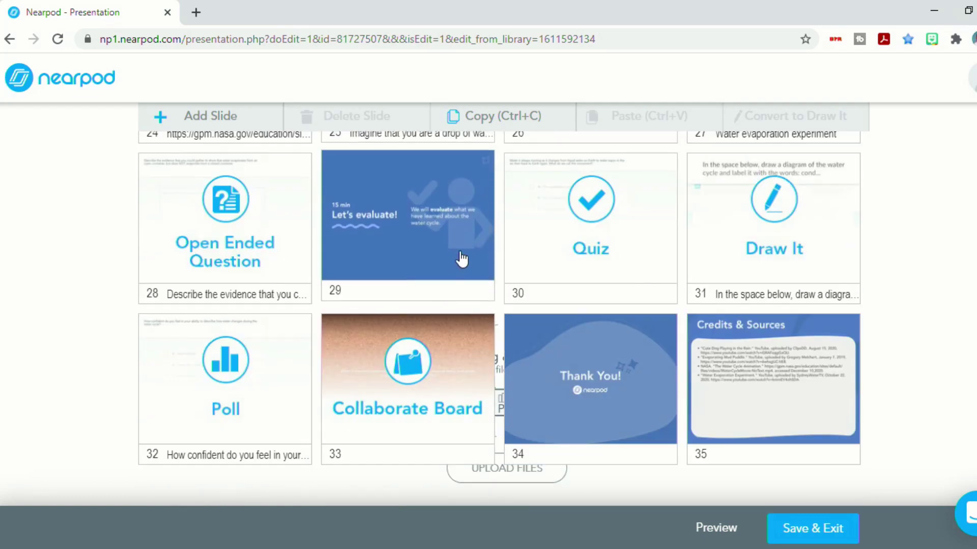
Delete slide 30, the Quiz slide, and confirm the deletion.
click(533, 232)
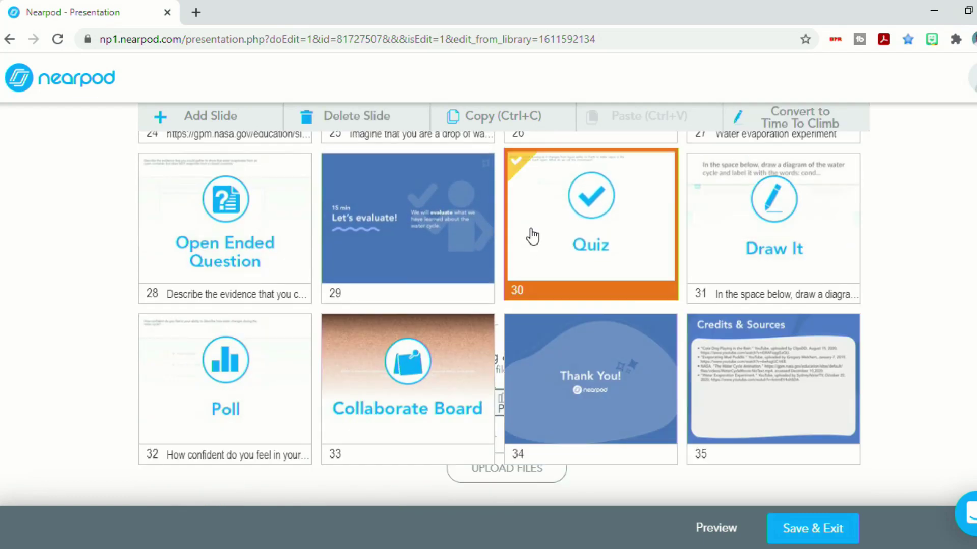
right_click(530, 228)
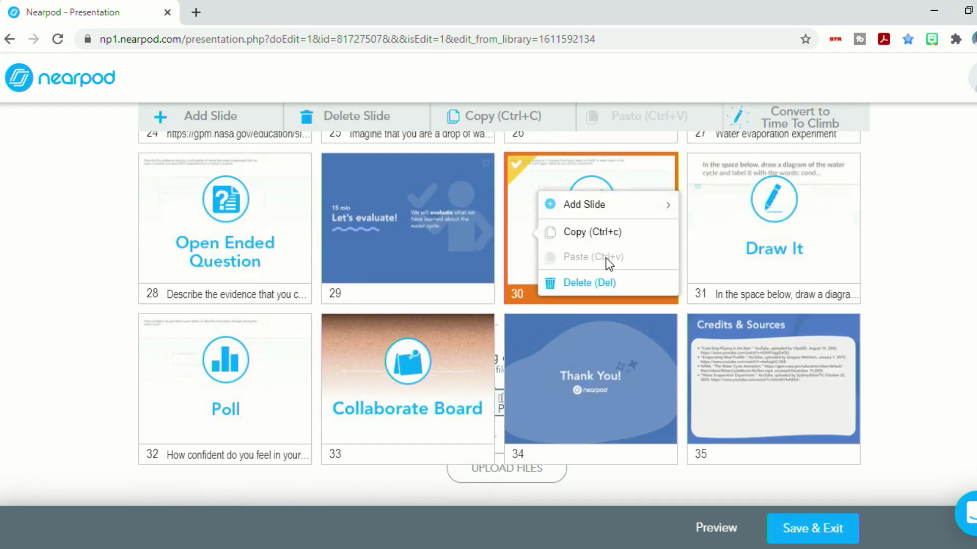
mouse_move(604, 205)
mouse_move(743, 205)
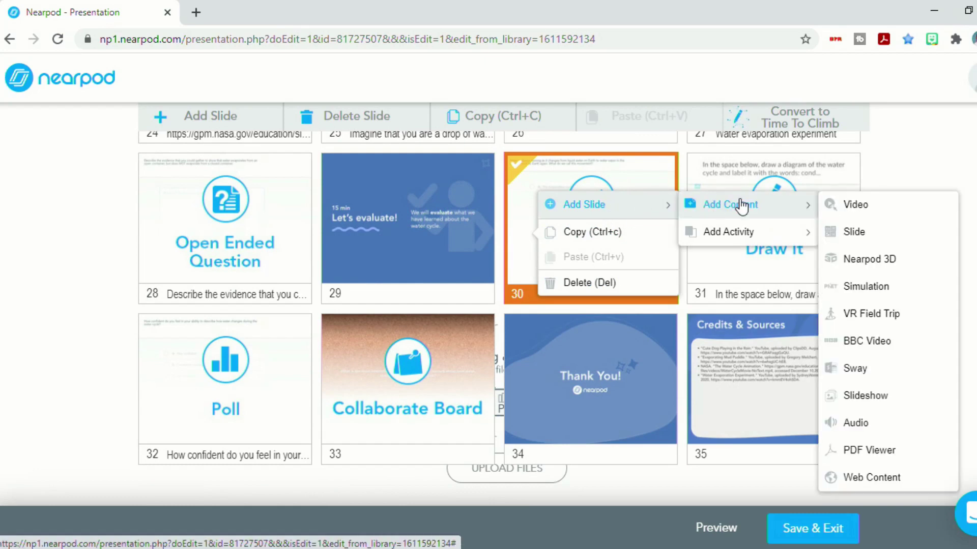
click(621, 285)
click(578, 239)
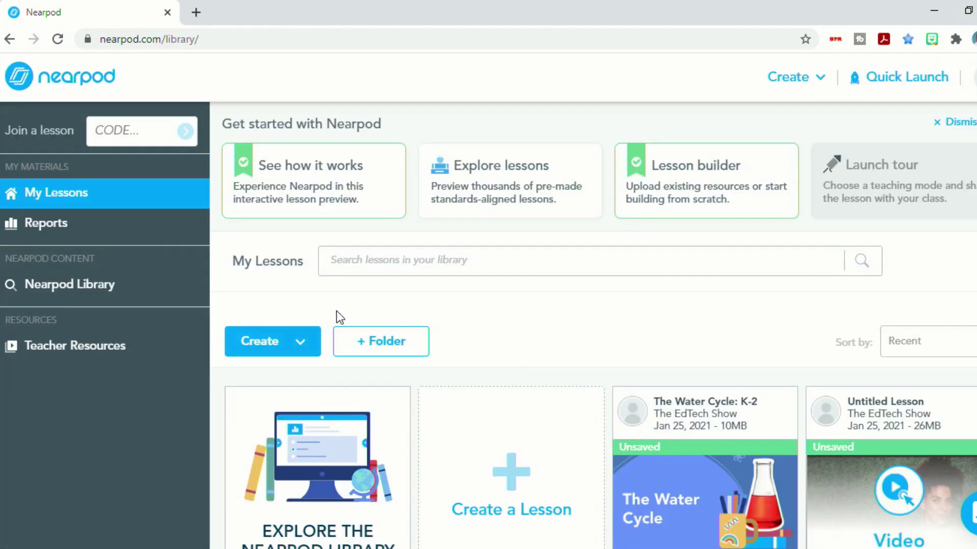
Create a new lesson from a Google Drive presentation uploaded as individual slides.
click(294, 348)
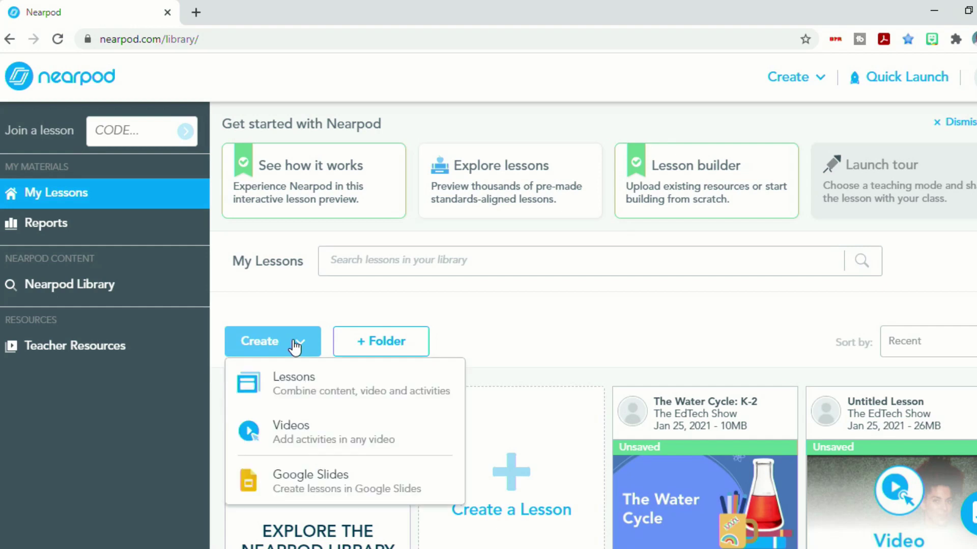
click(318, 381)
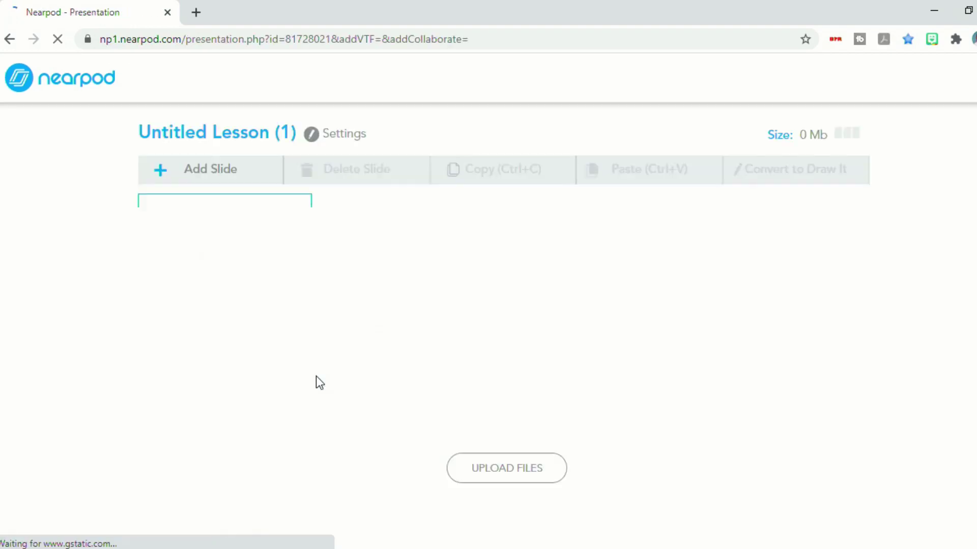
click(502, 469)
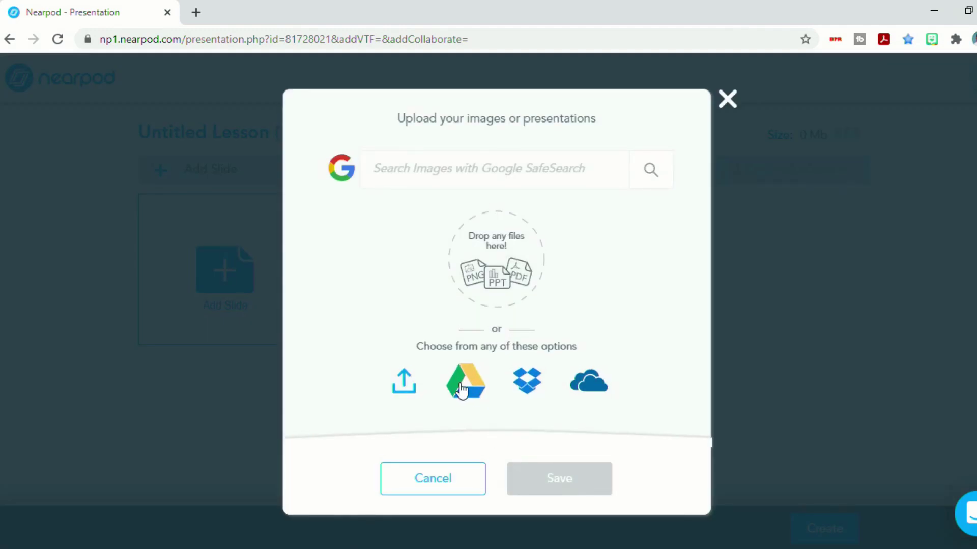
click(464, 392)
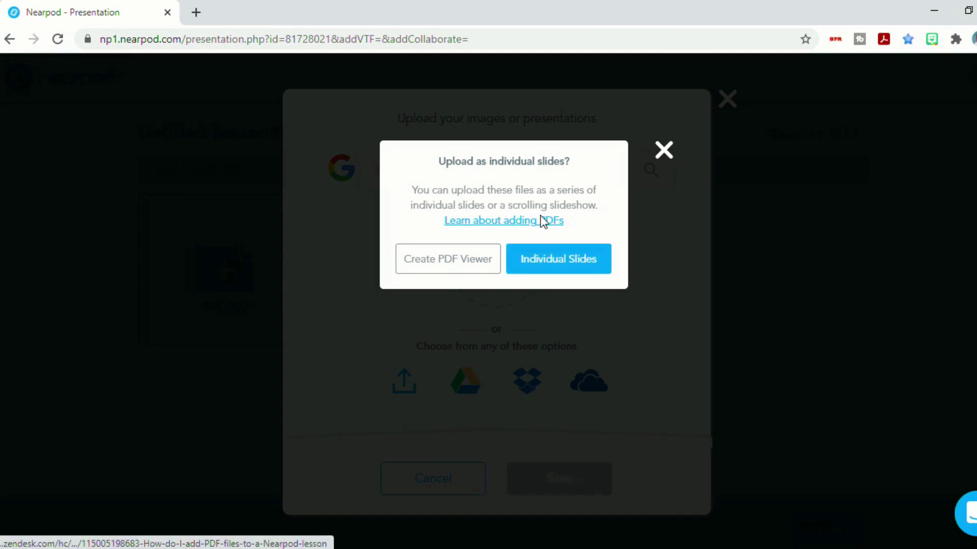
click(541, 260)
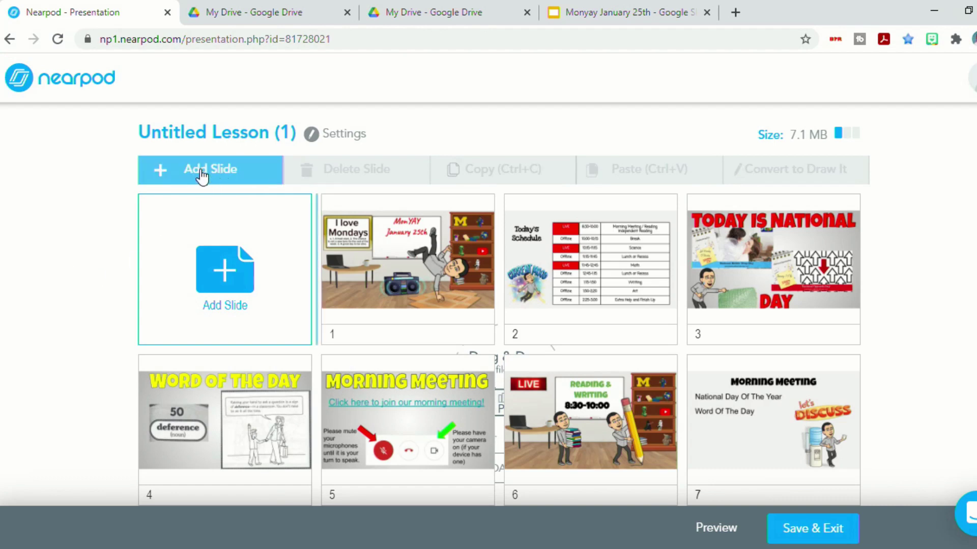
Browse the new lesson's add-slide Content and Activity types.
click(215, 239)
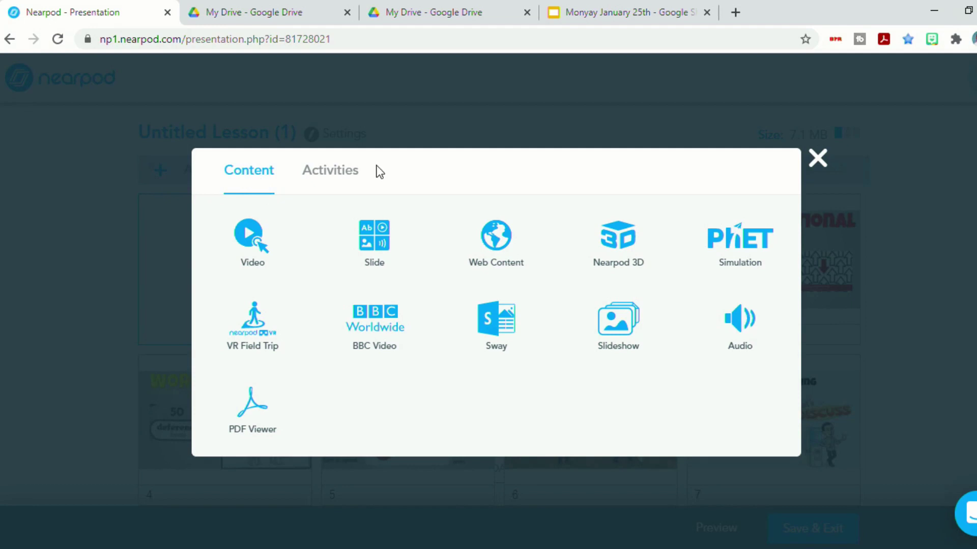
click(340, 179)
click(247, 177)
click(308, 181)
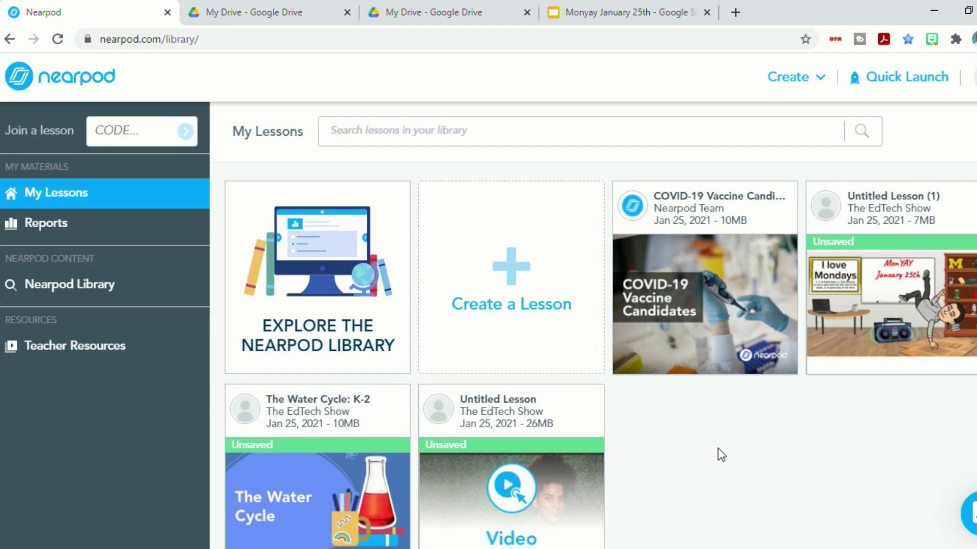
Save the edits to The Water Cycle: K-2 lesson so its copy leads My Lessons.
mouse_move(732, 335)
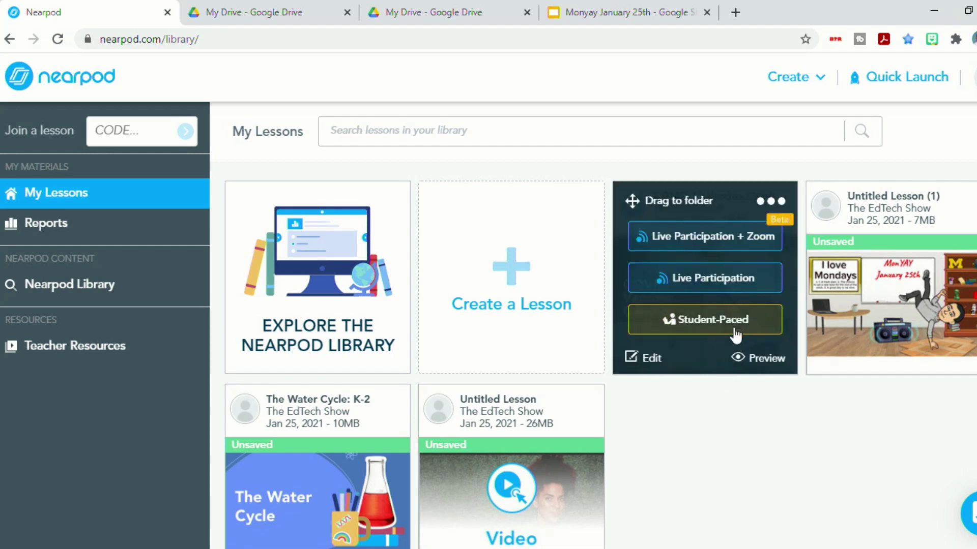
click(768, 321)
mouse_move(731, 316)
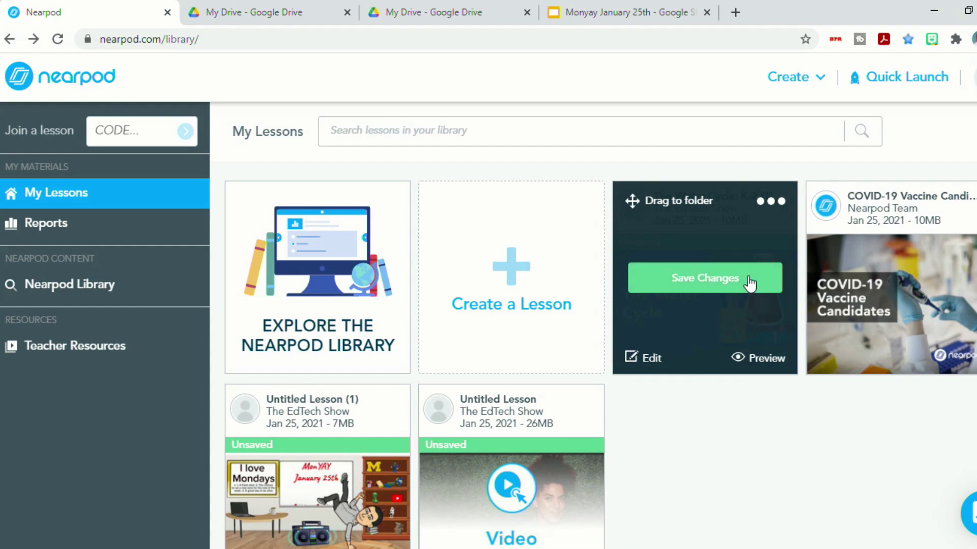
click(749, 281)
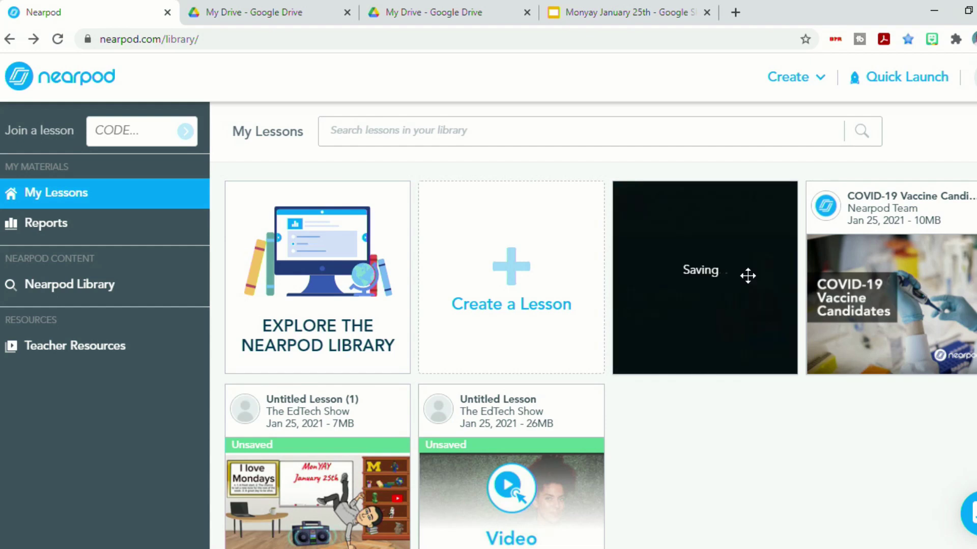
mouse_move(497, 285)
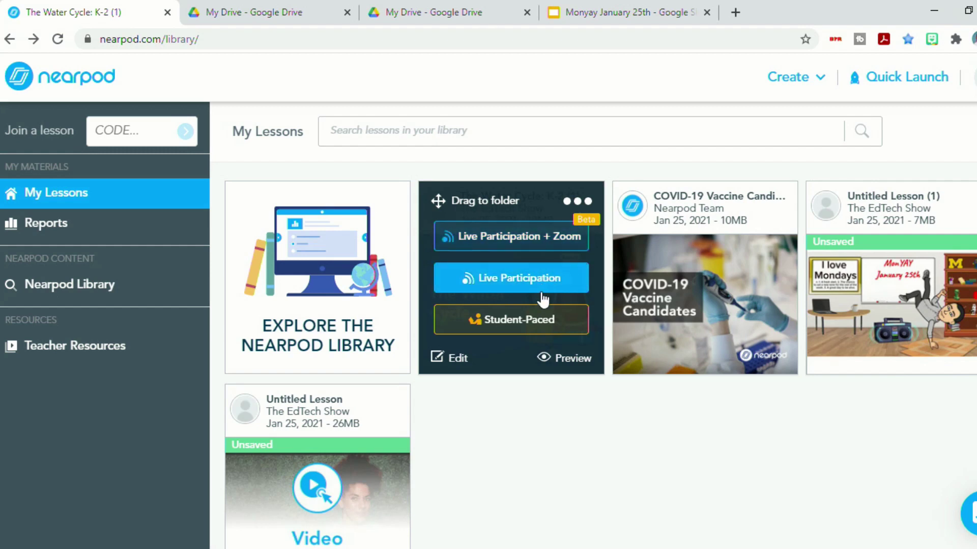
Launch the Water Cycle lesson live and draft a Google Classroom announcement for Test Class For Video.
click(568, 278)
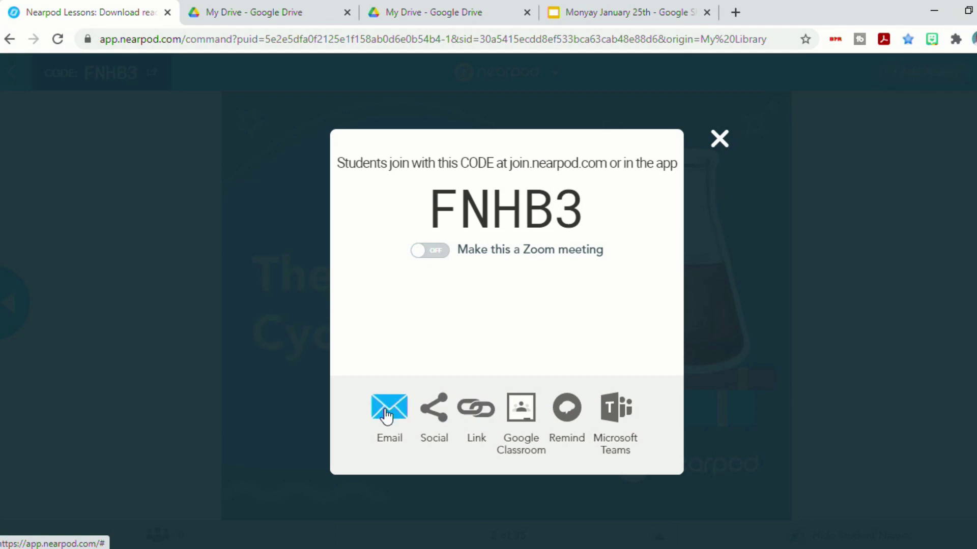
click(520, 416)
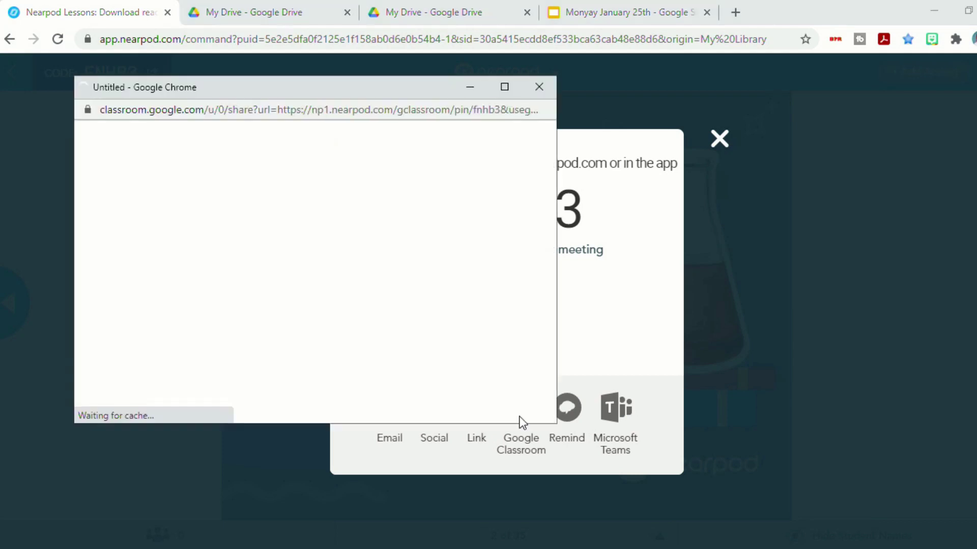
click(346, 282)
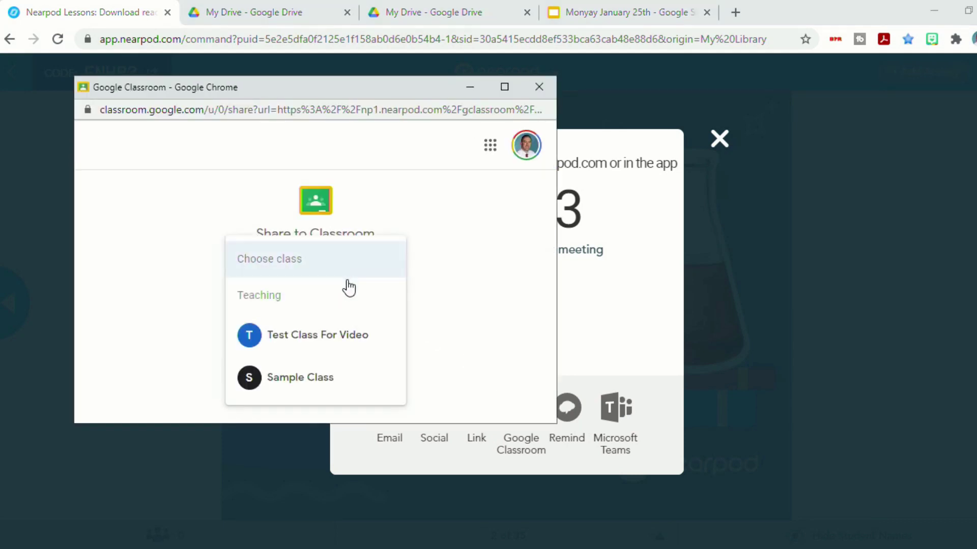
click(338, 345)
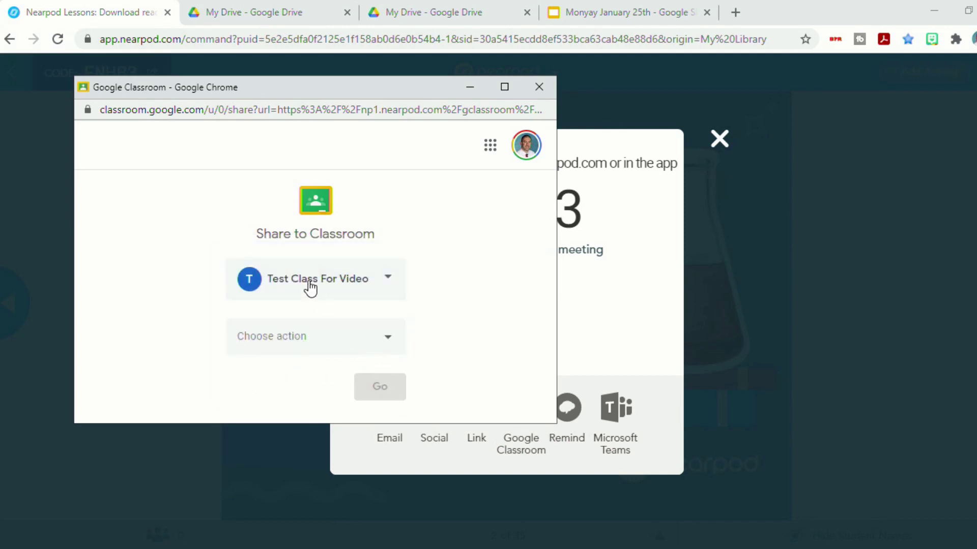
click(370, 341)
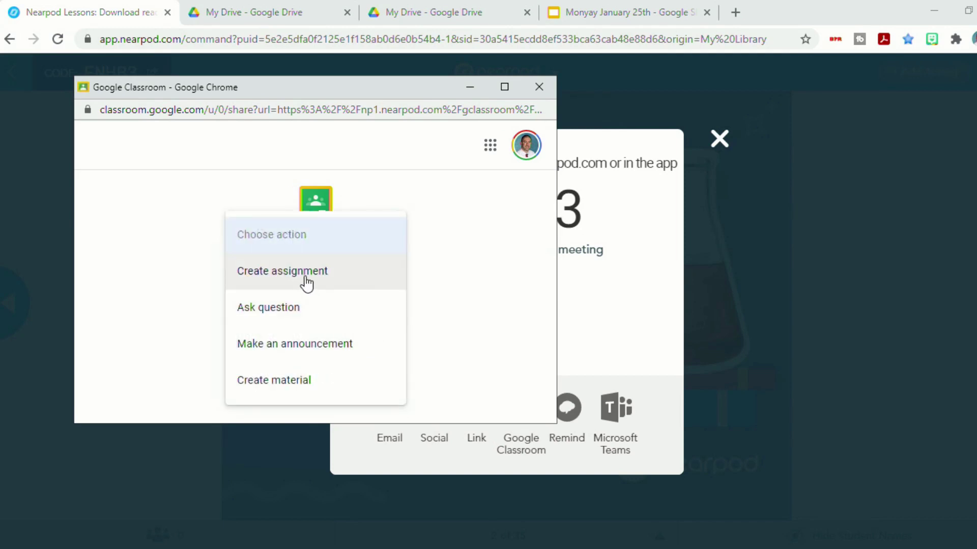
click(334, 354)
click(379, 387)
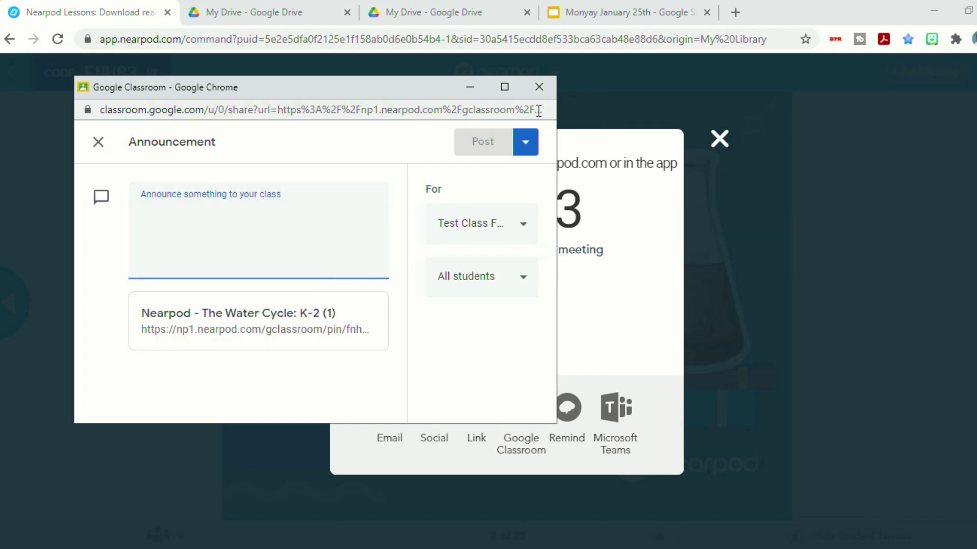
Close the Classroom popup and join on nearpod.com with code FNHB3 and a student name.
click(538, 87)
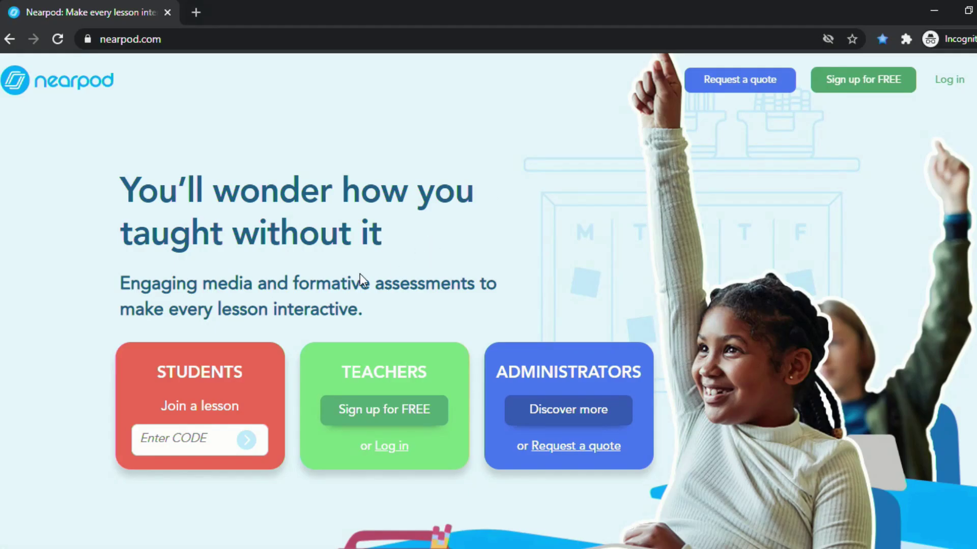
click(193, 439)
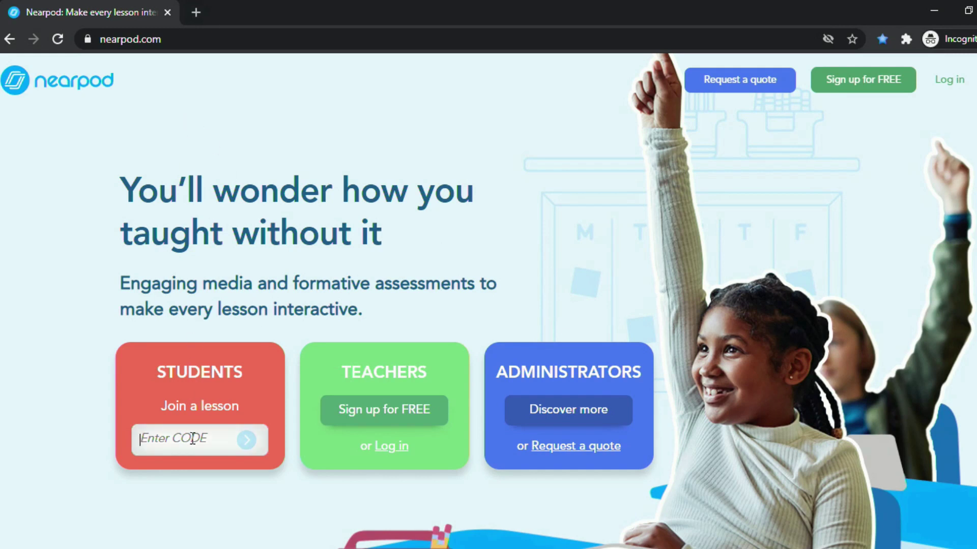
text(FNHB3)
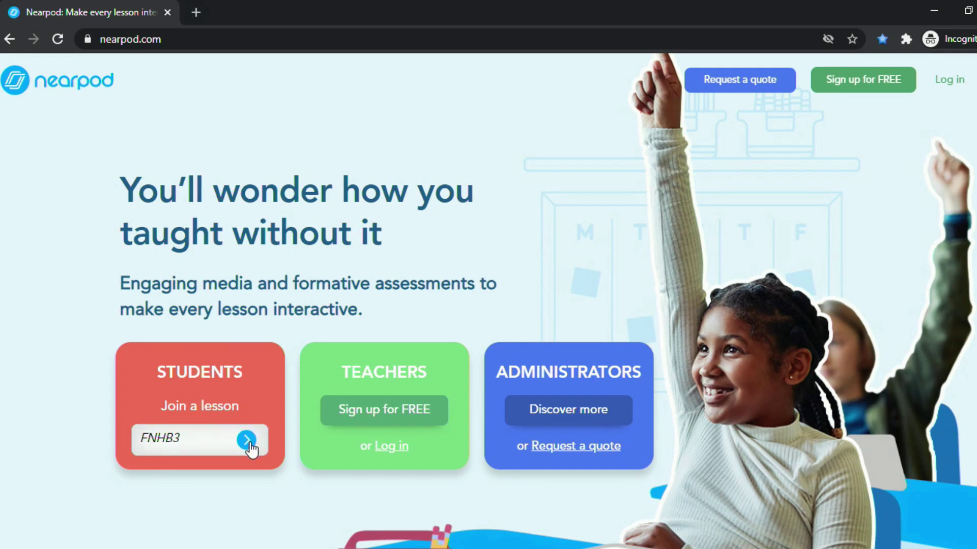
click(247, 440)
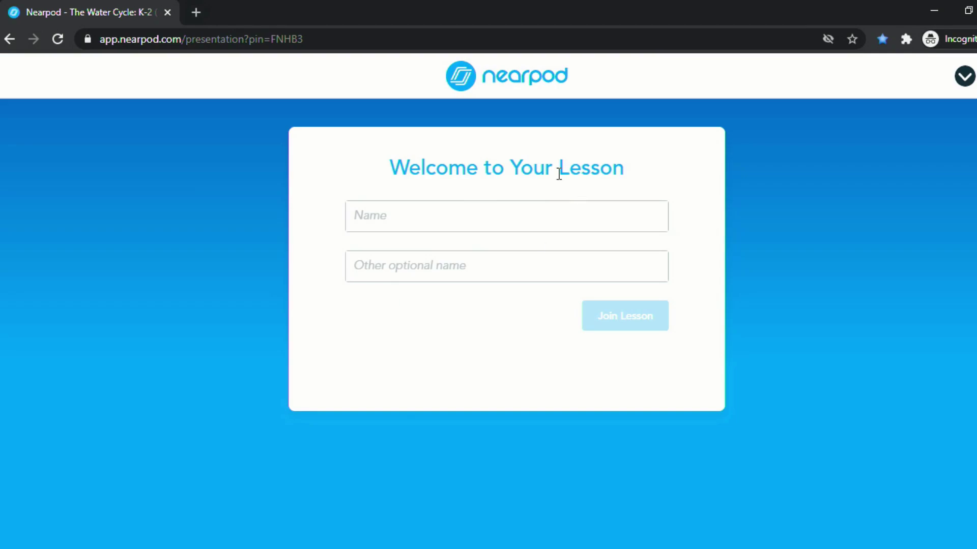
click(507, 216)
text(Dan)
click(621, 305)
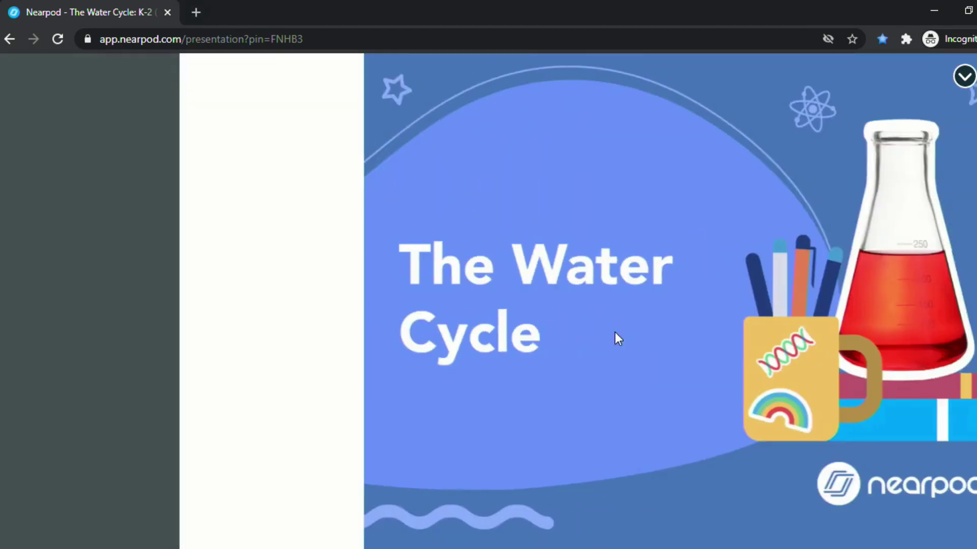